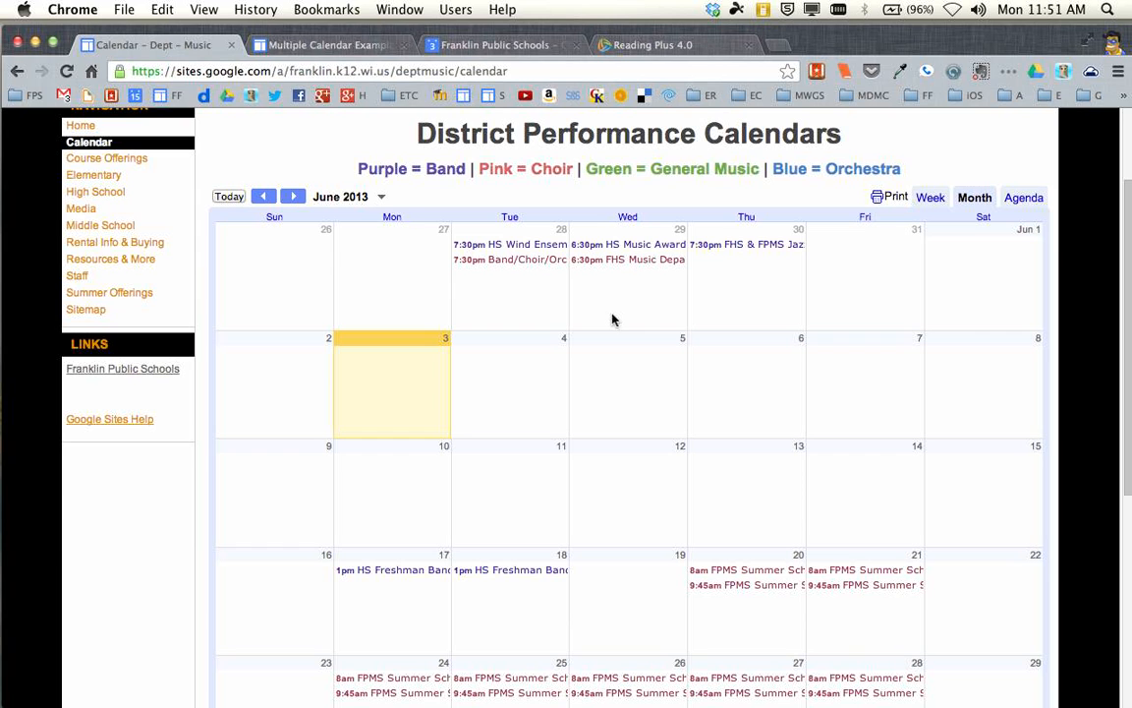
- Switch to Google Calendar and review the sharing settings of the 8 New Media calendar
click(329, 45)
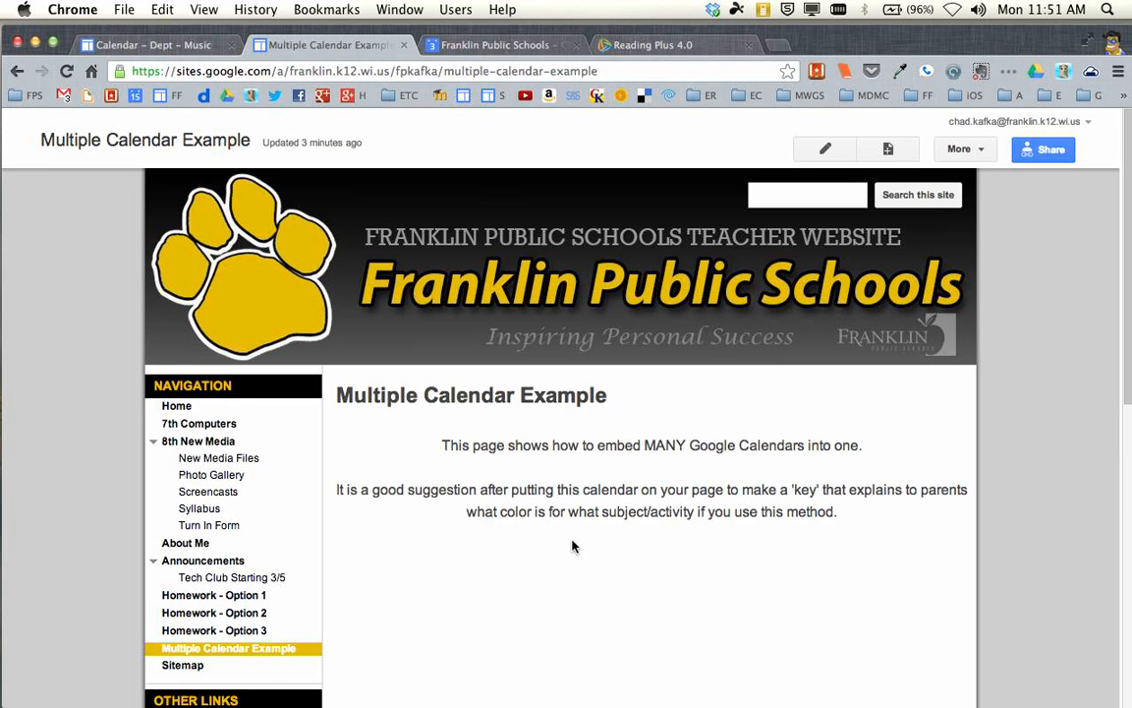
scroll(575, 548, down, 2)
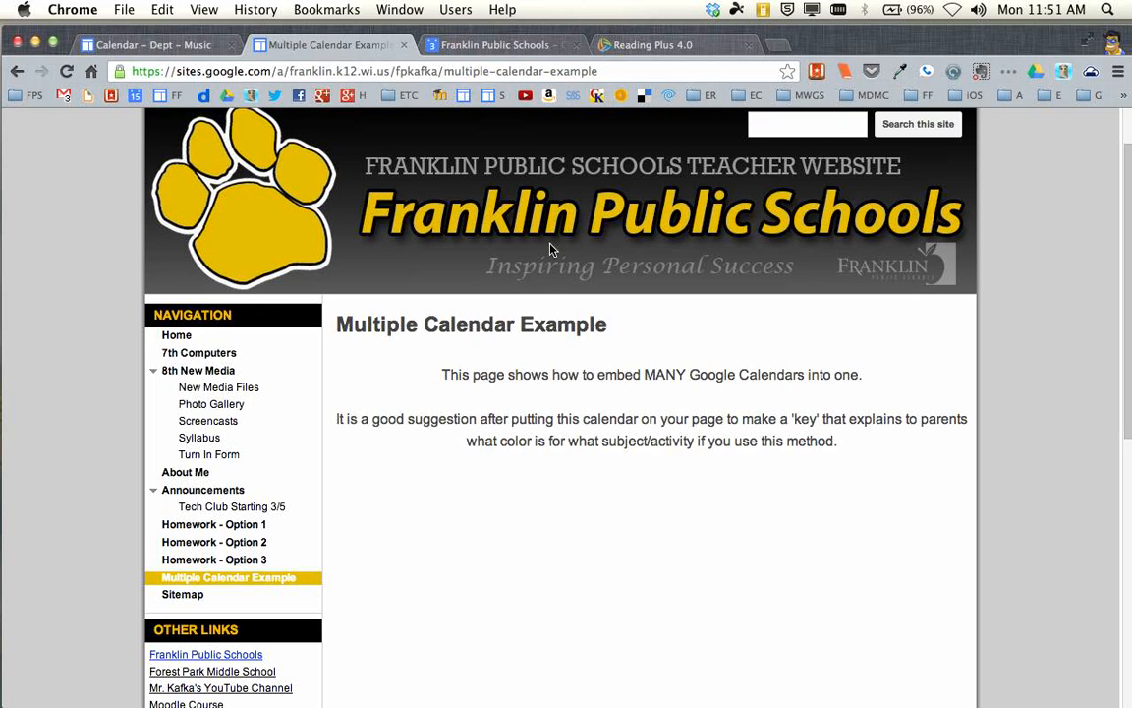
click(527, 54)
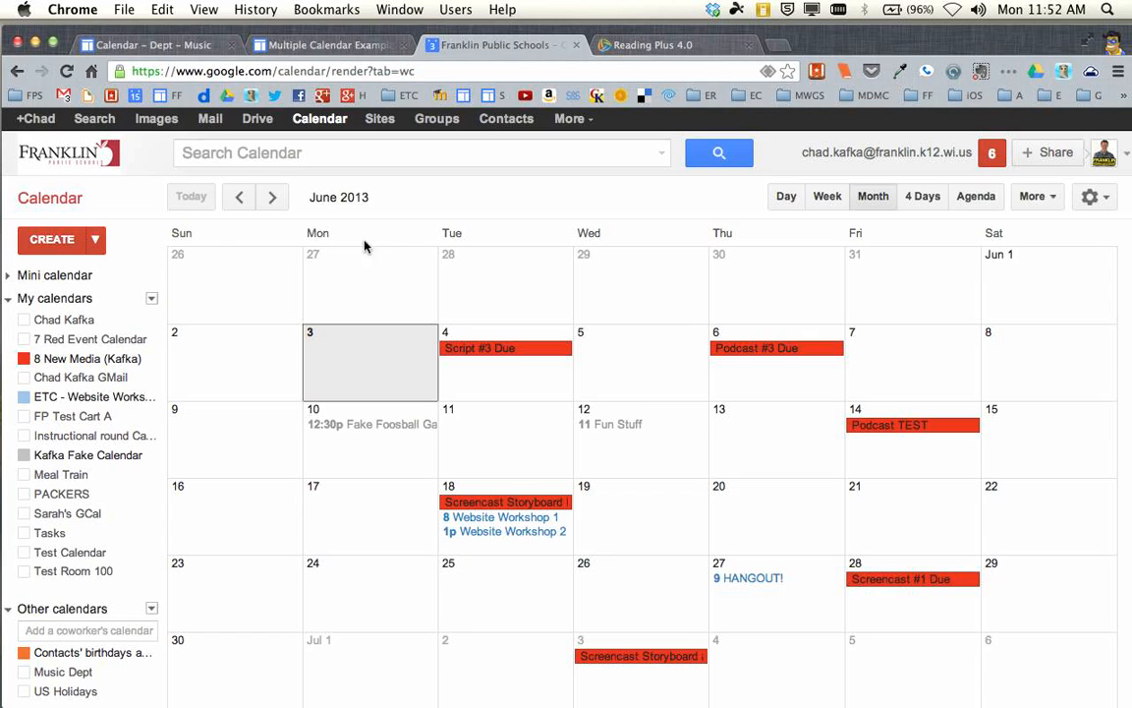
click(74, 340)
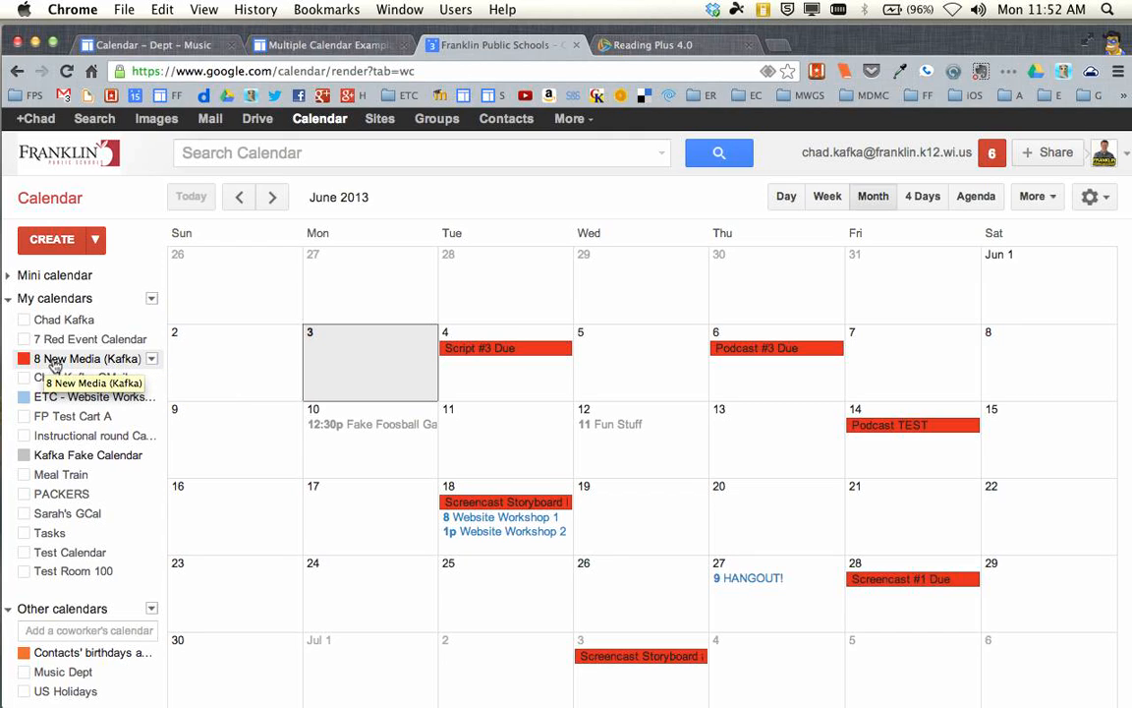
click(151, 359)
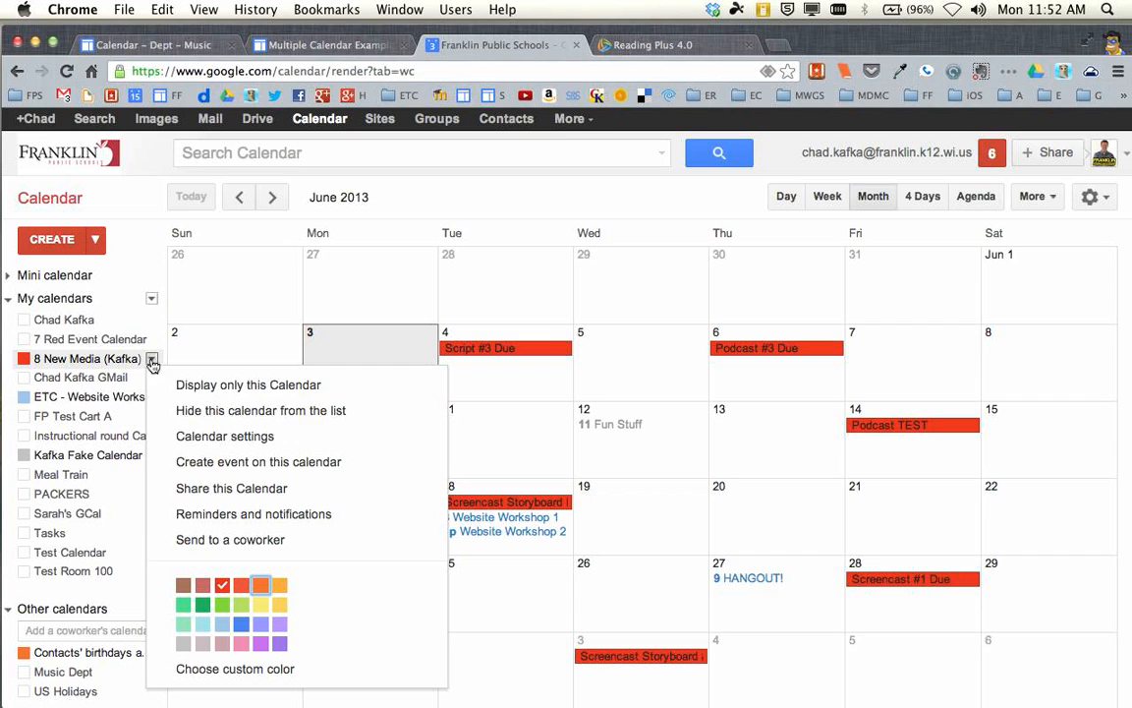
click(232, 442)
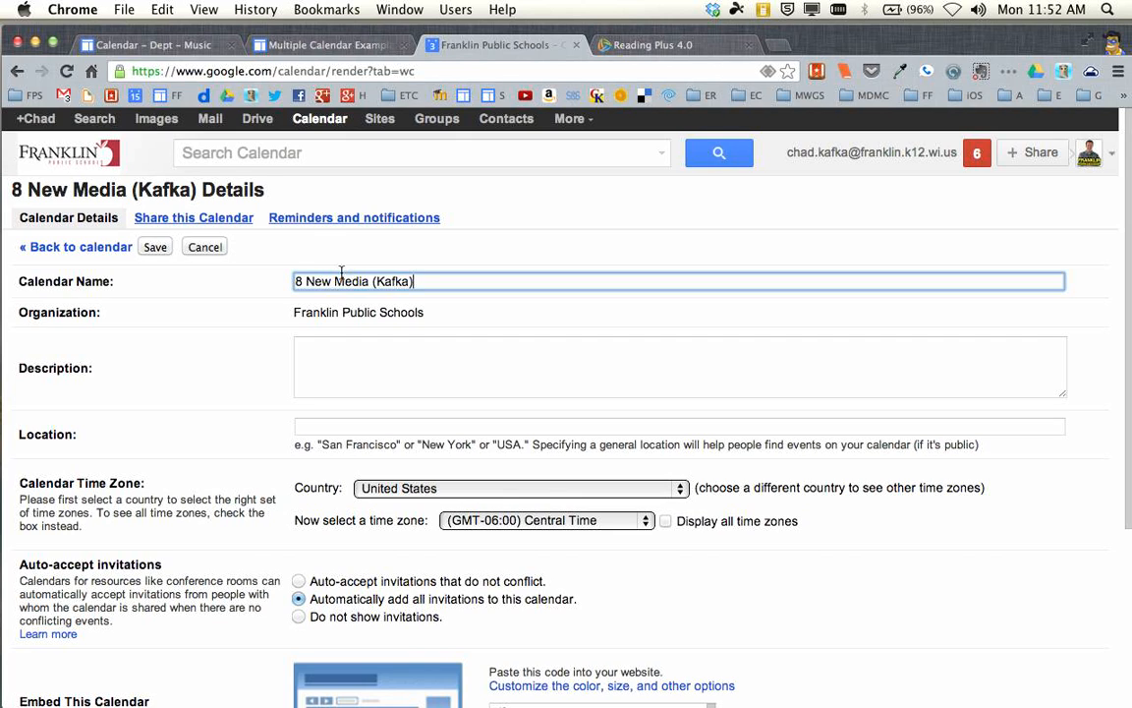
click(185, 222)
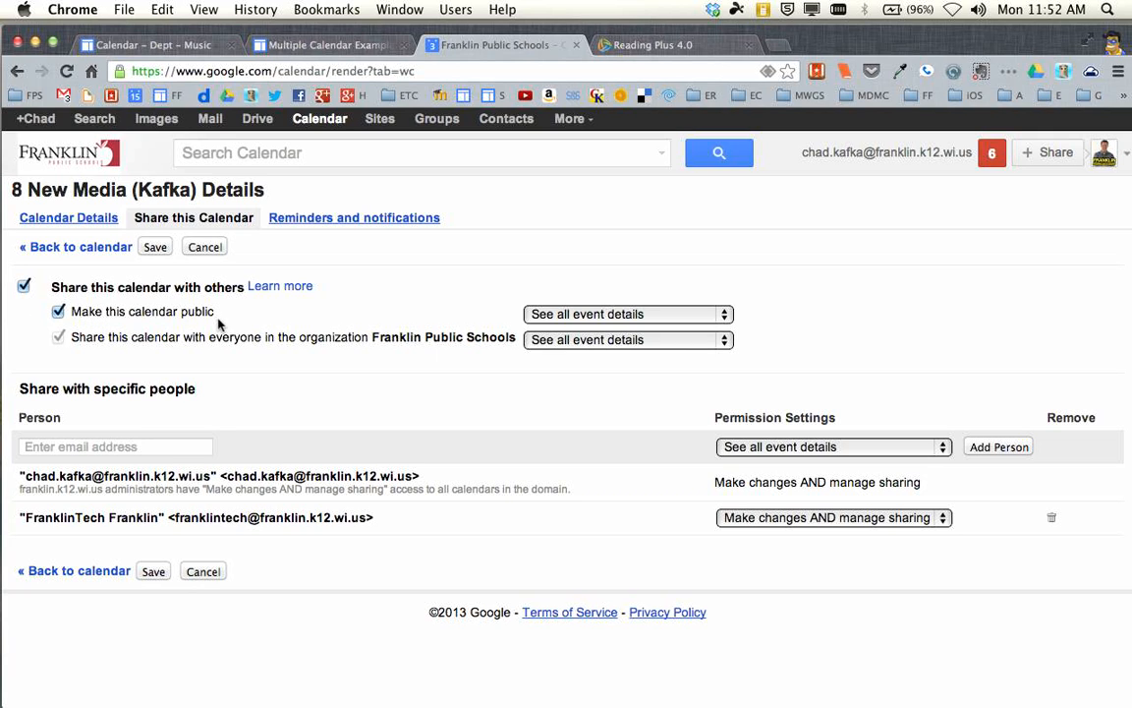
key(super+equal)
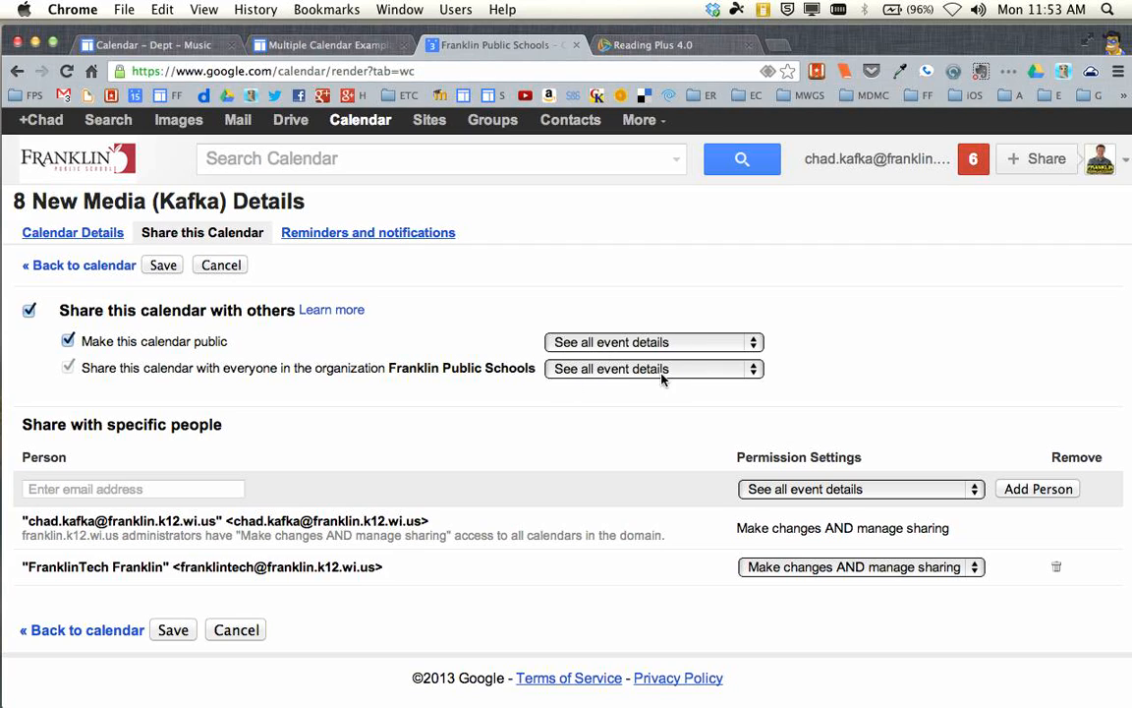
- Add a colleague to the calendar's sharing list with the "Make changes to events" permission, and discard the changes
click(156, 491)
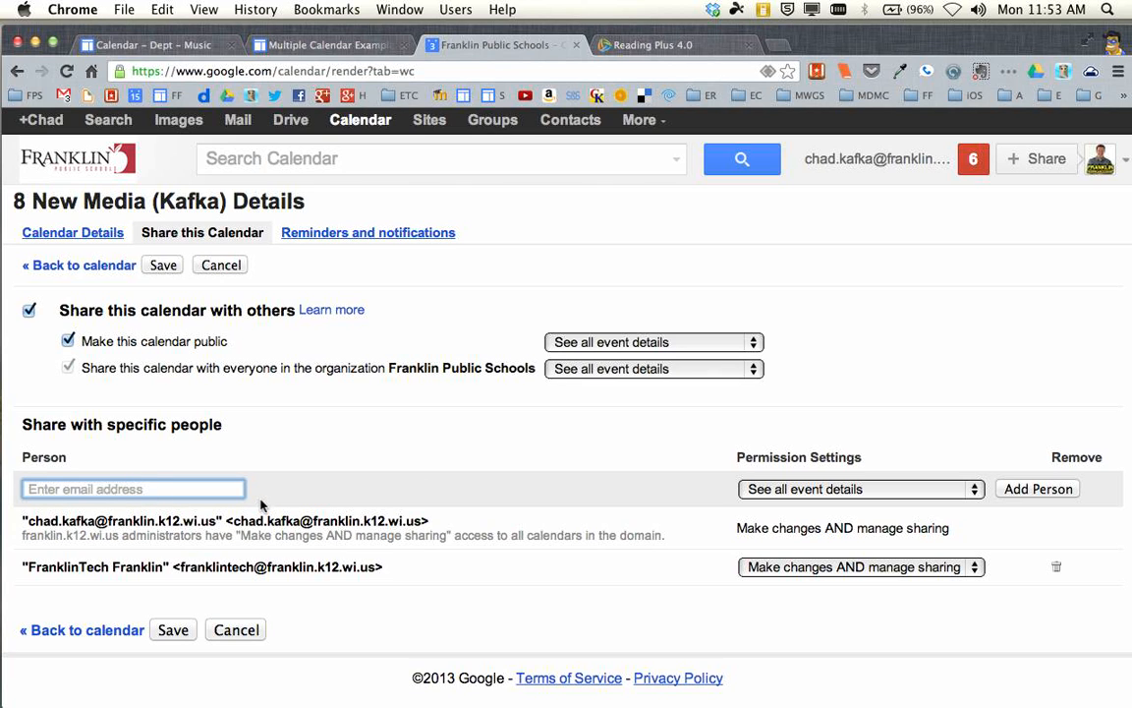
text(schwantes)
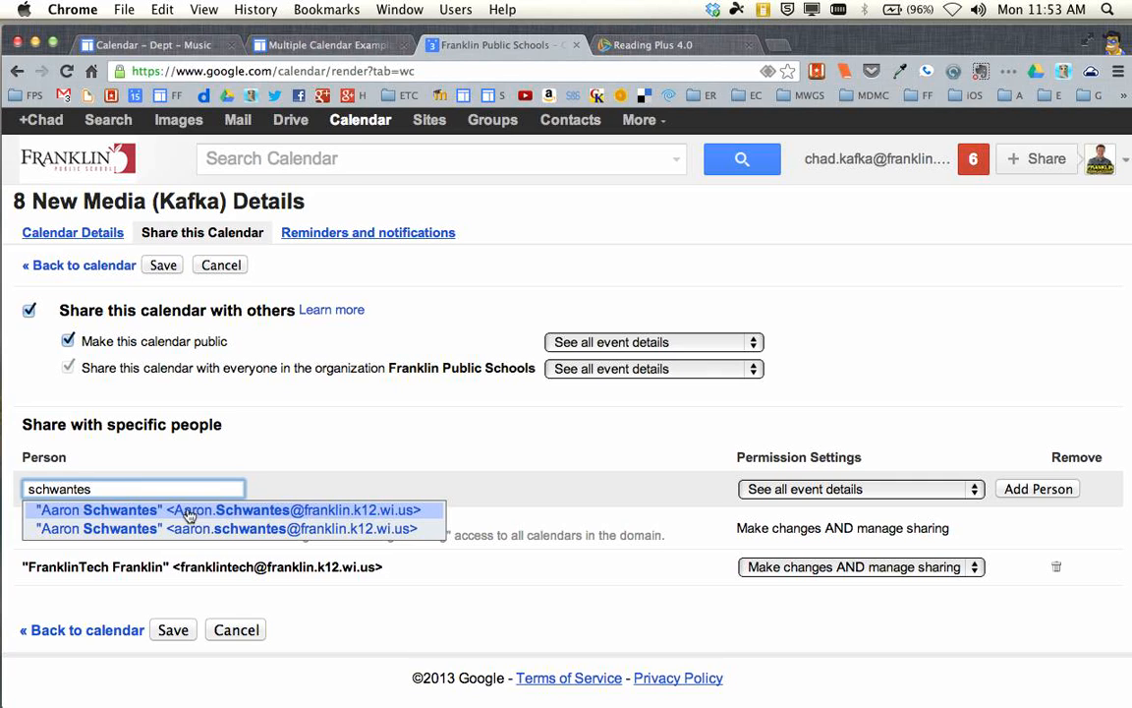
click(116, 516)
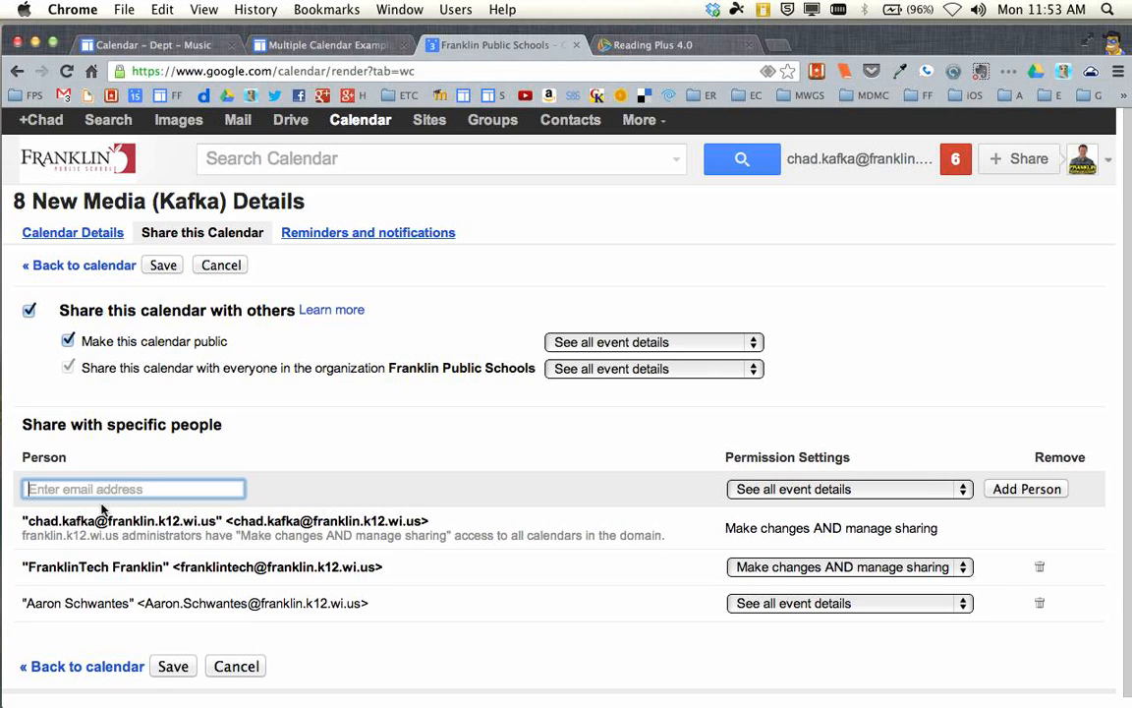
click(797, 608)
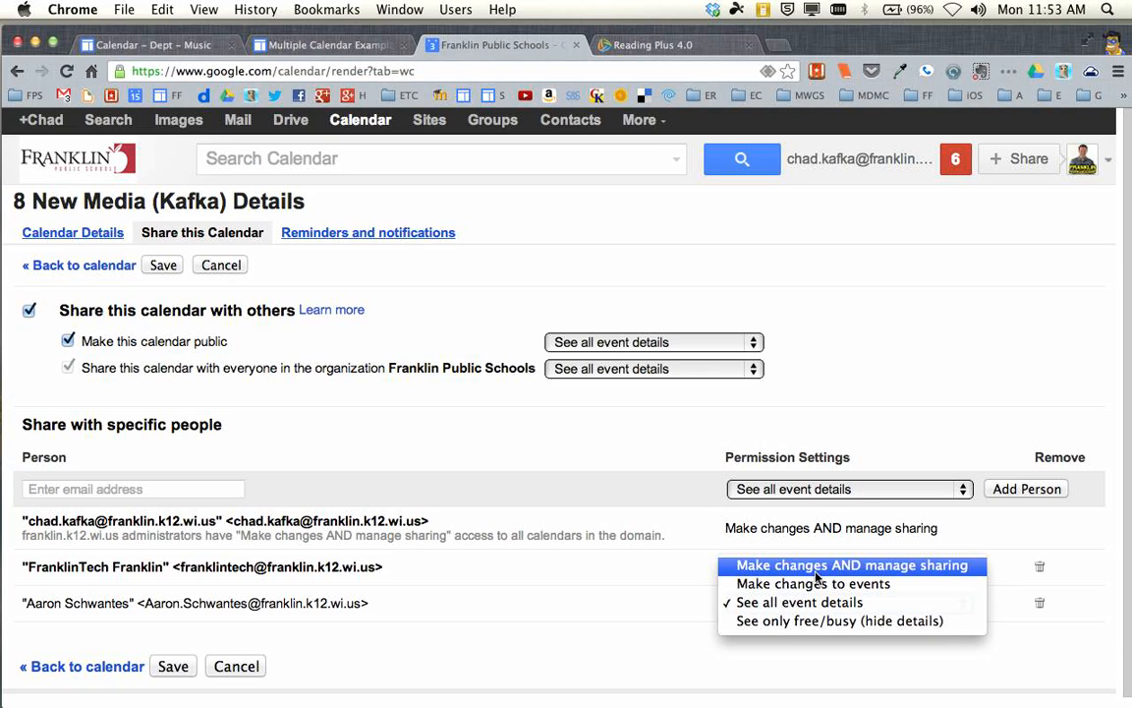
click(786, 586)
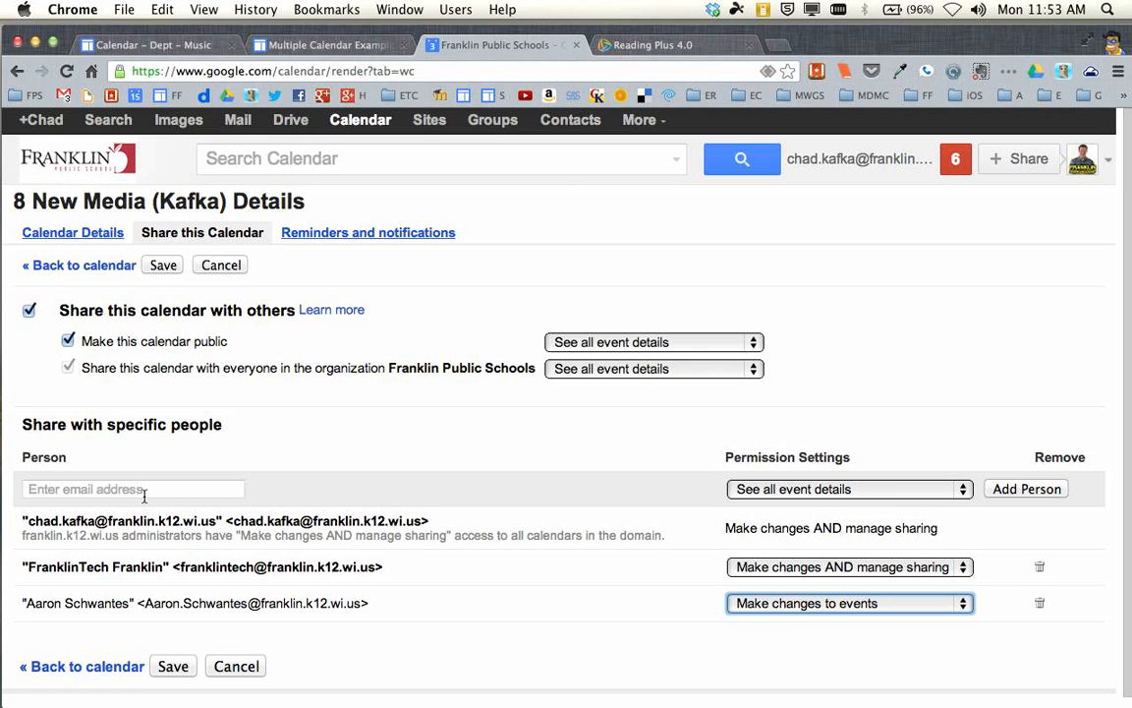
click(236, 667)
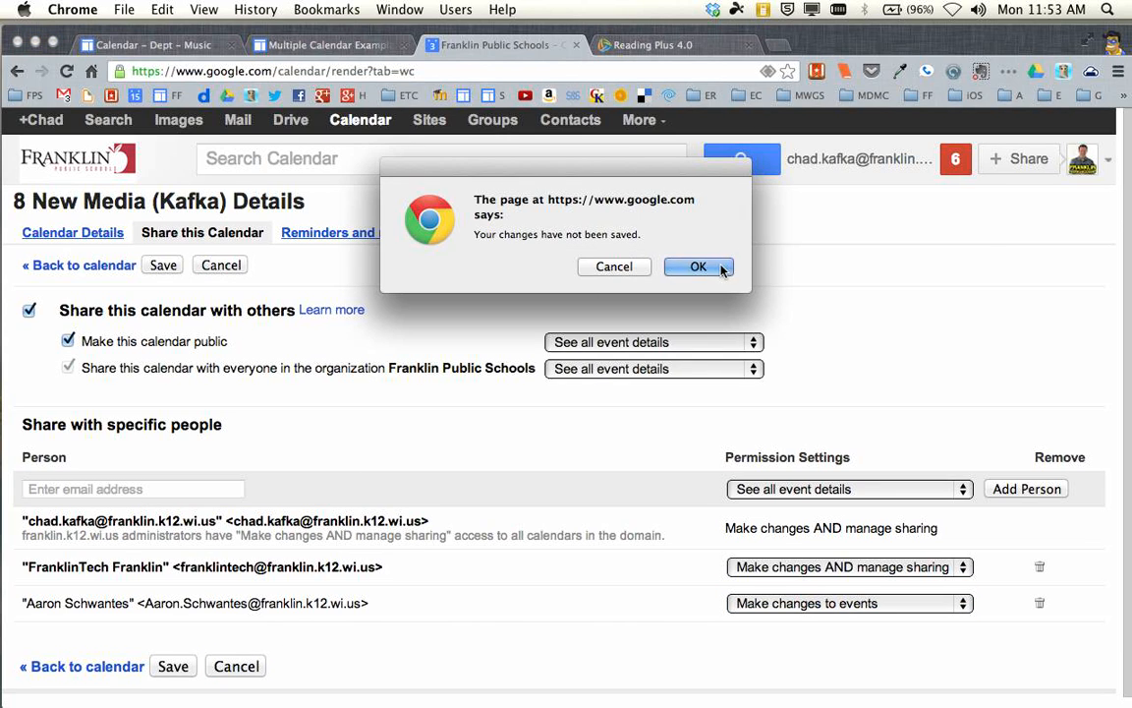
click(720, 267)
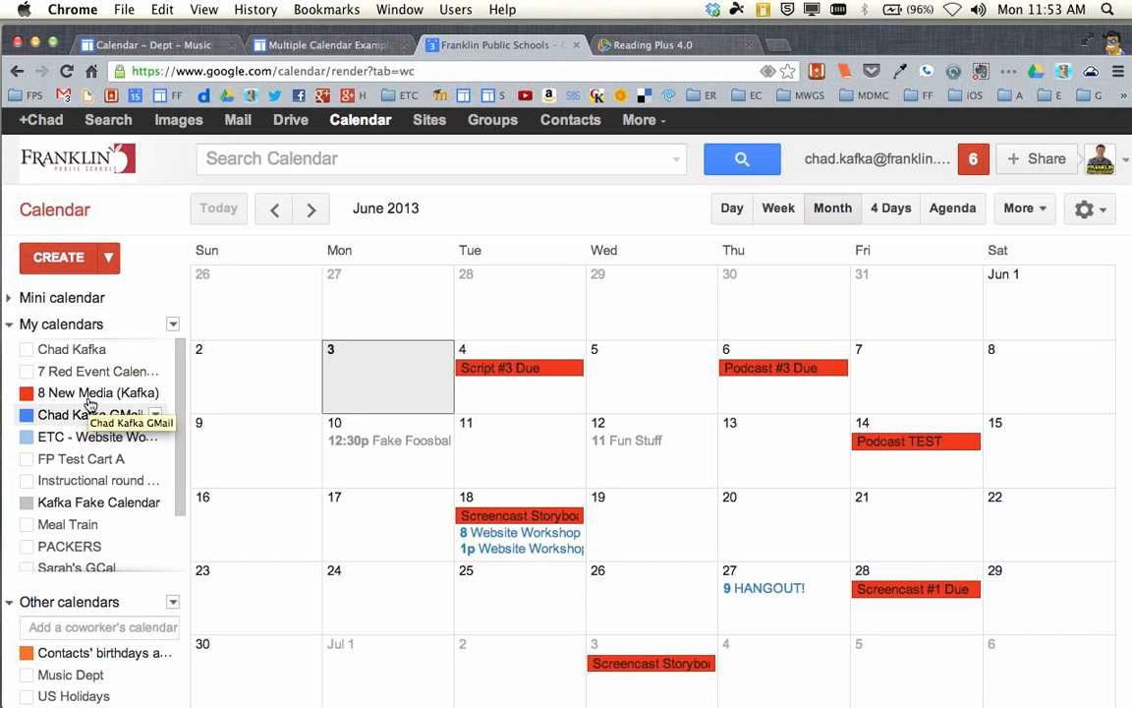
- Open the Multiple Calendar Example page for editing and add a blank line below its text
drag(180, 400, 182, 395)
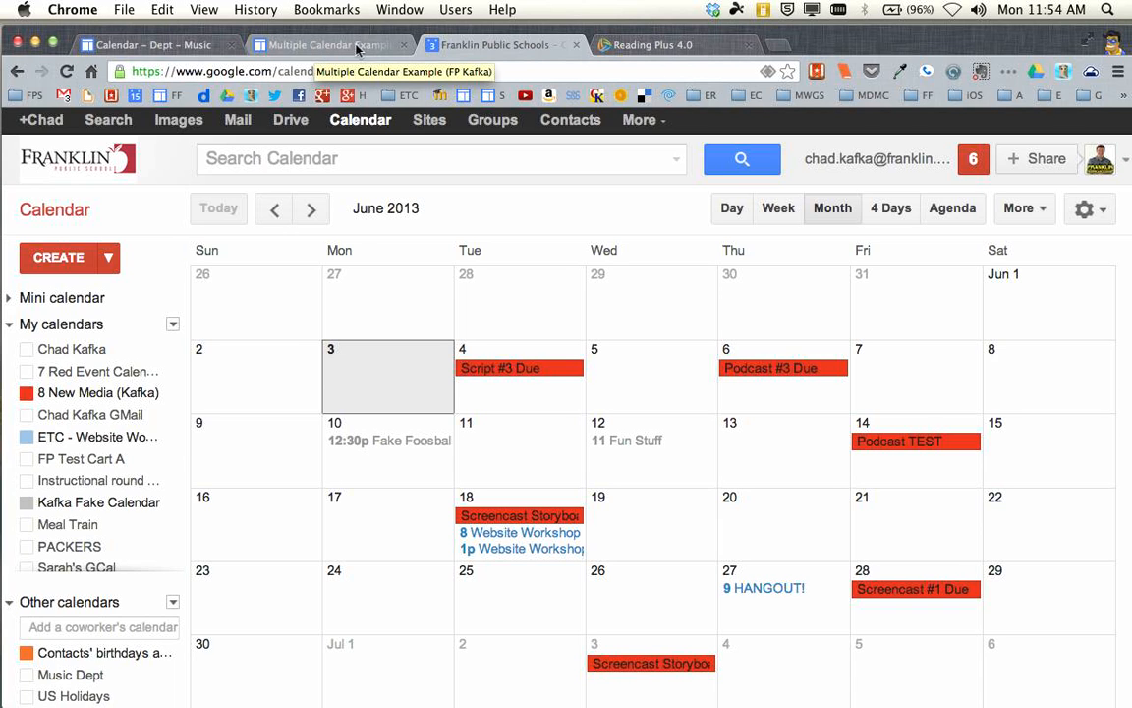
click(323, 45)
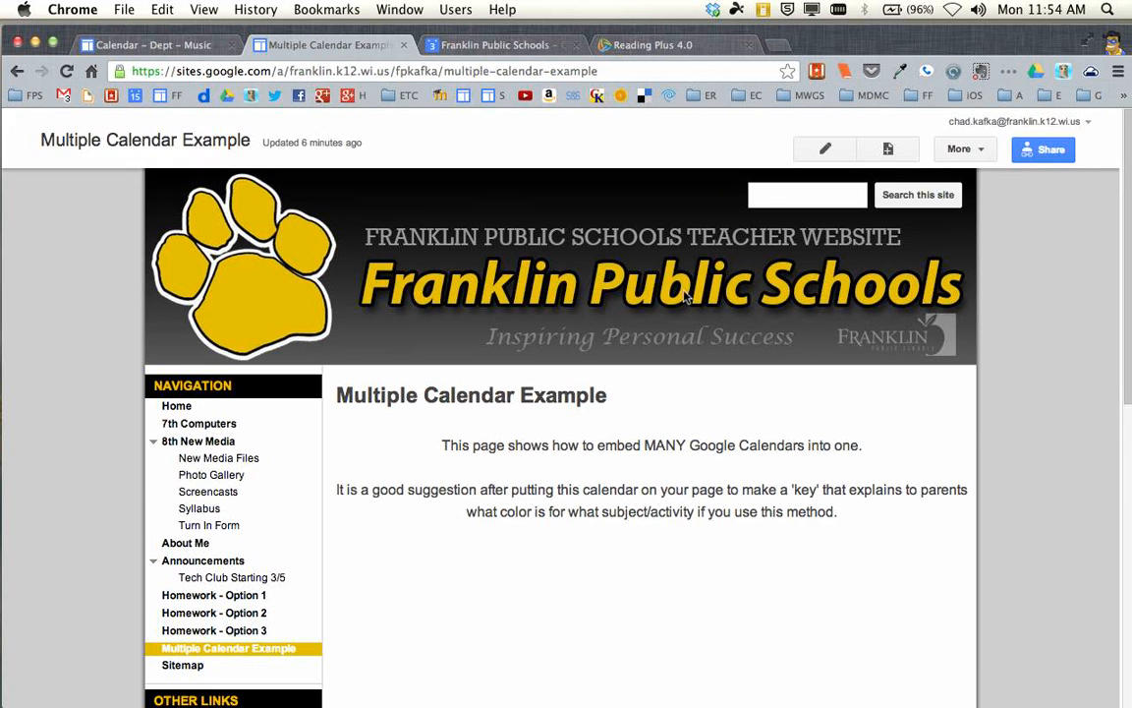
key(super+equal)
key(super+equal)
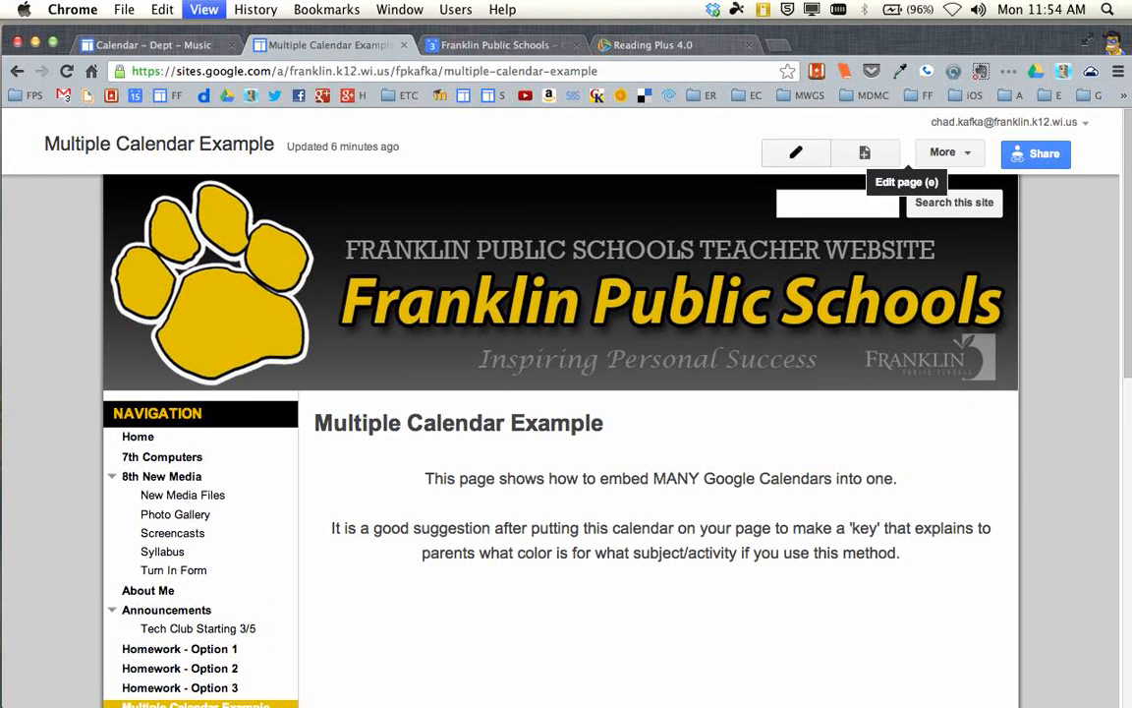
click(753, 160)
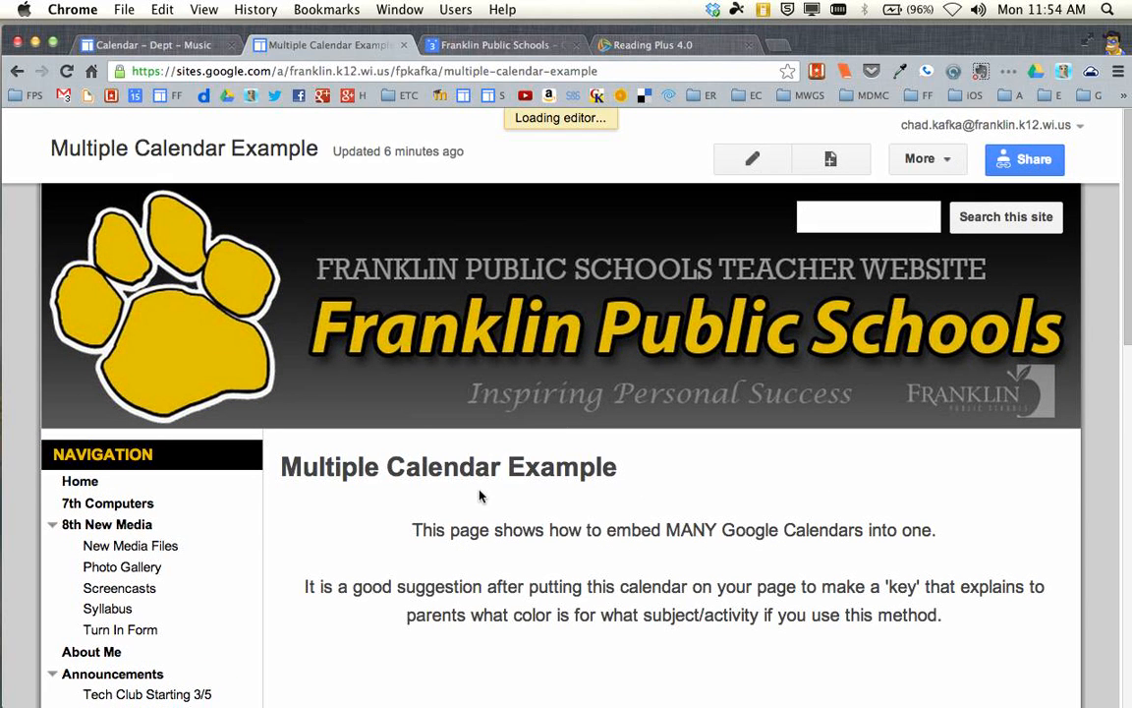
scroll(537, 567, down, 3)
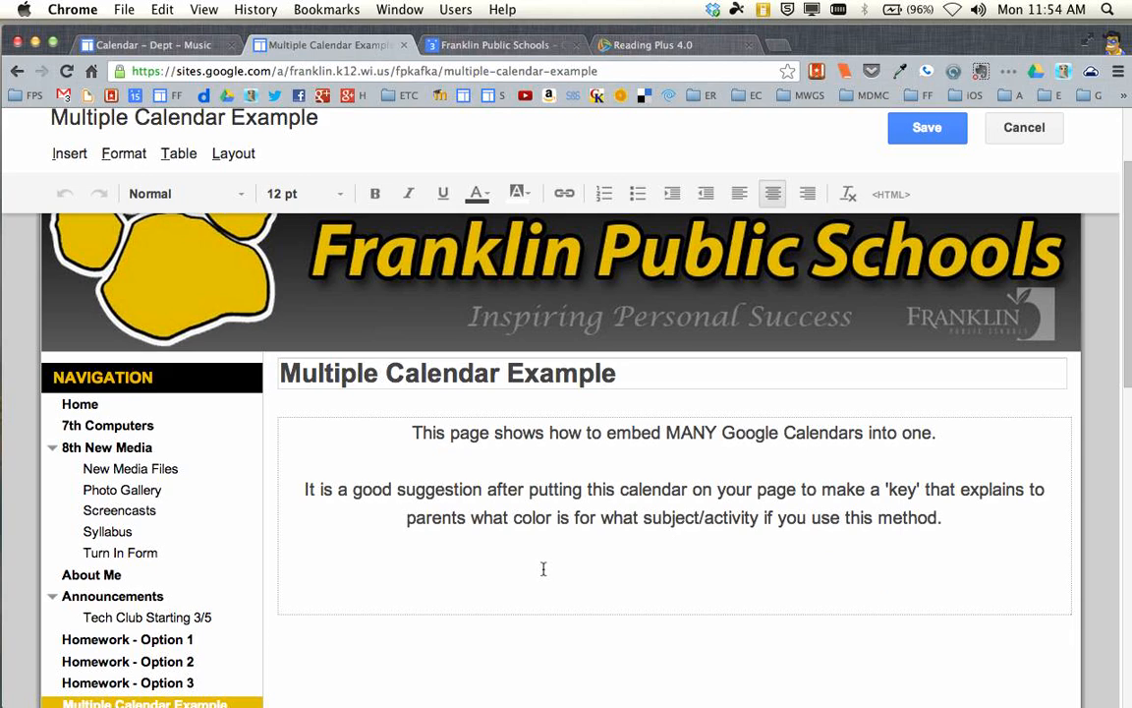
key(Return)
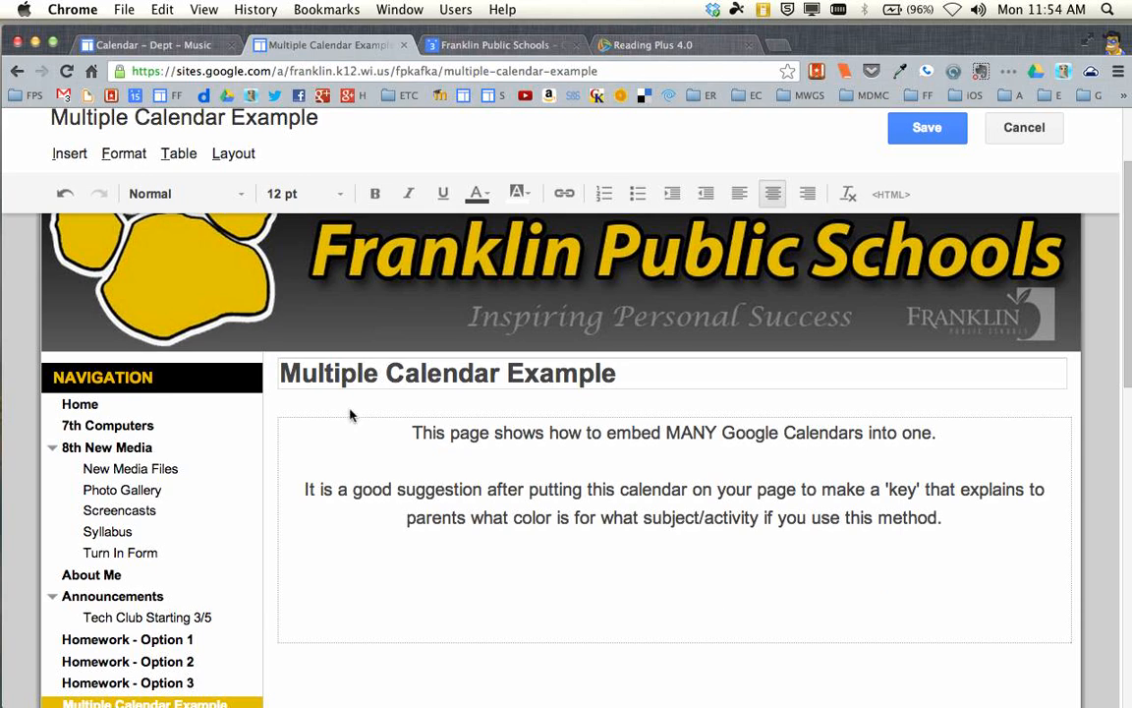
- Start inserting a Google Calendar into the page with the 8 New Media calendar as its source
click(63, 152)
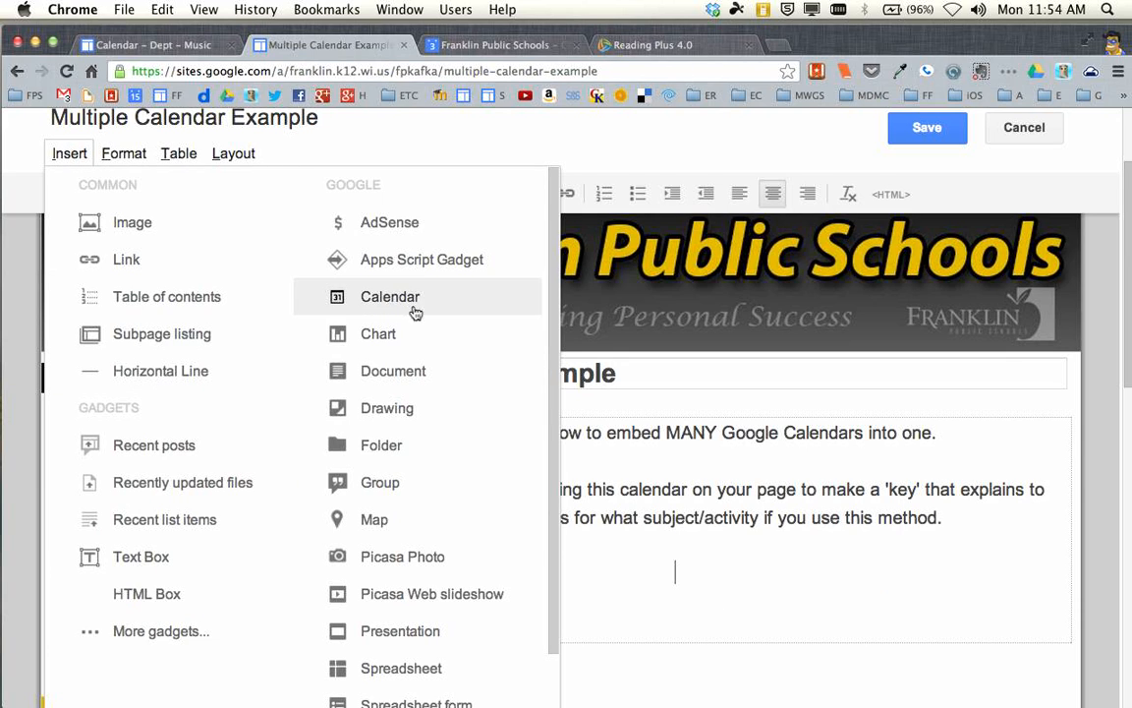
click(445, 300)
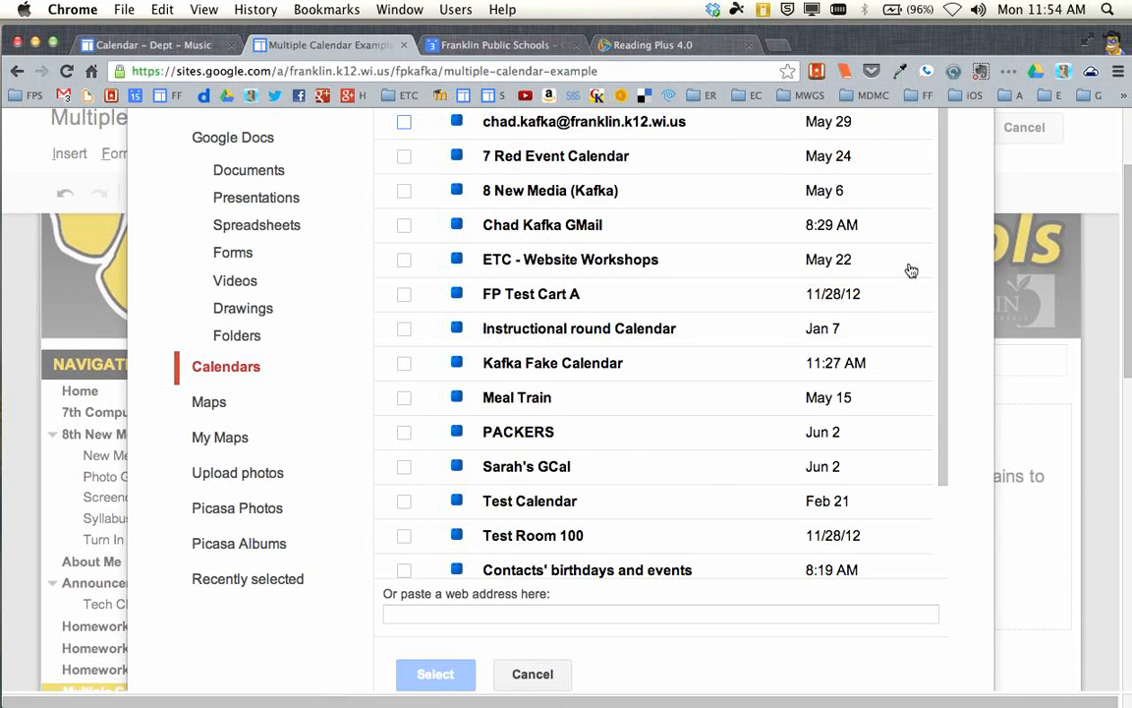
key(super+minus)
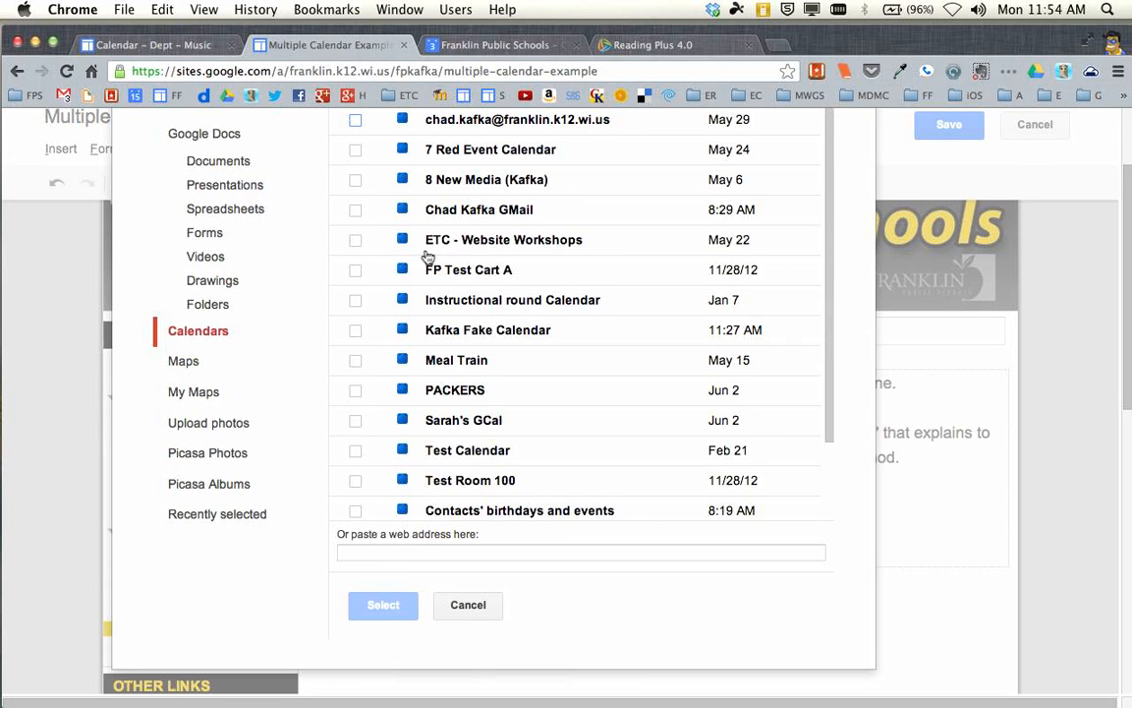
click(356, 181)
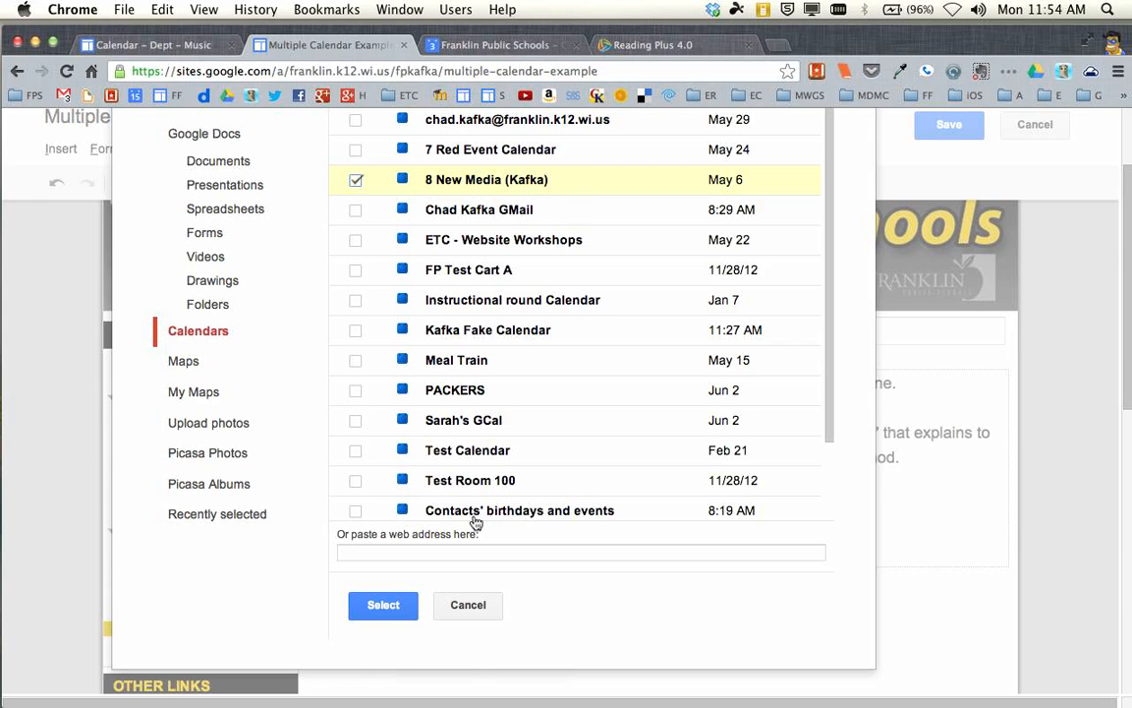
click(387, 609)
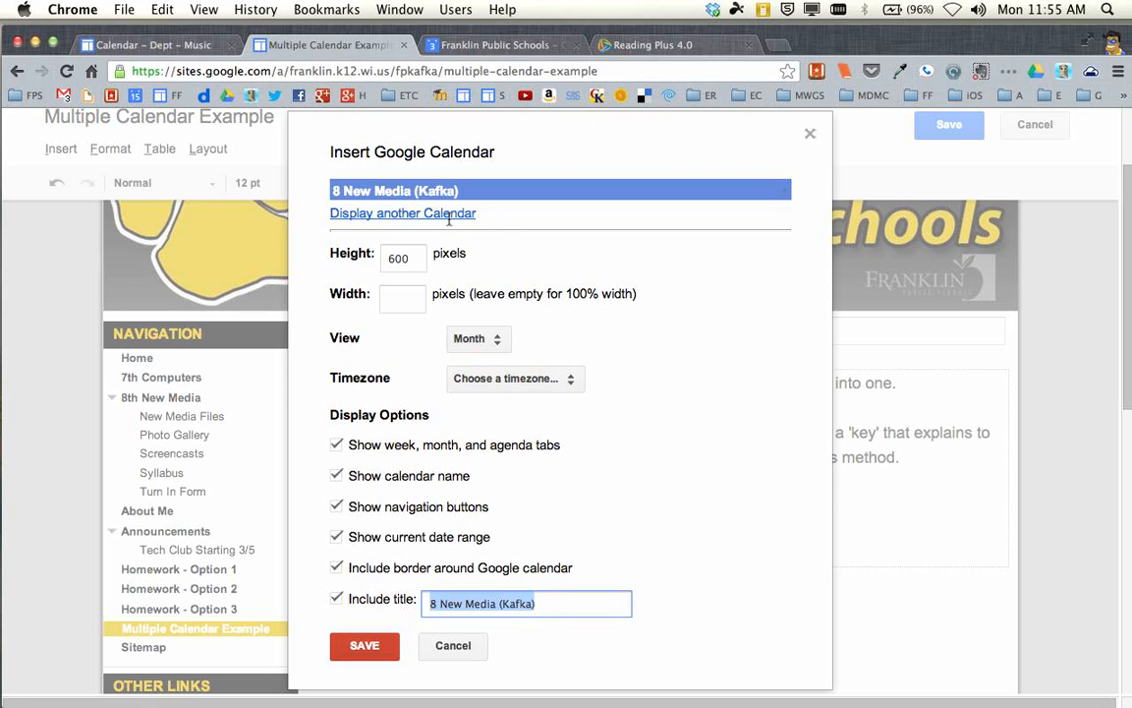
- Add the ETC - Website Workshops calendar as another calendar in the same embed
click(362, 214)
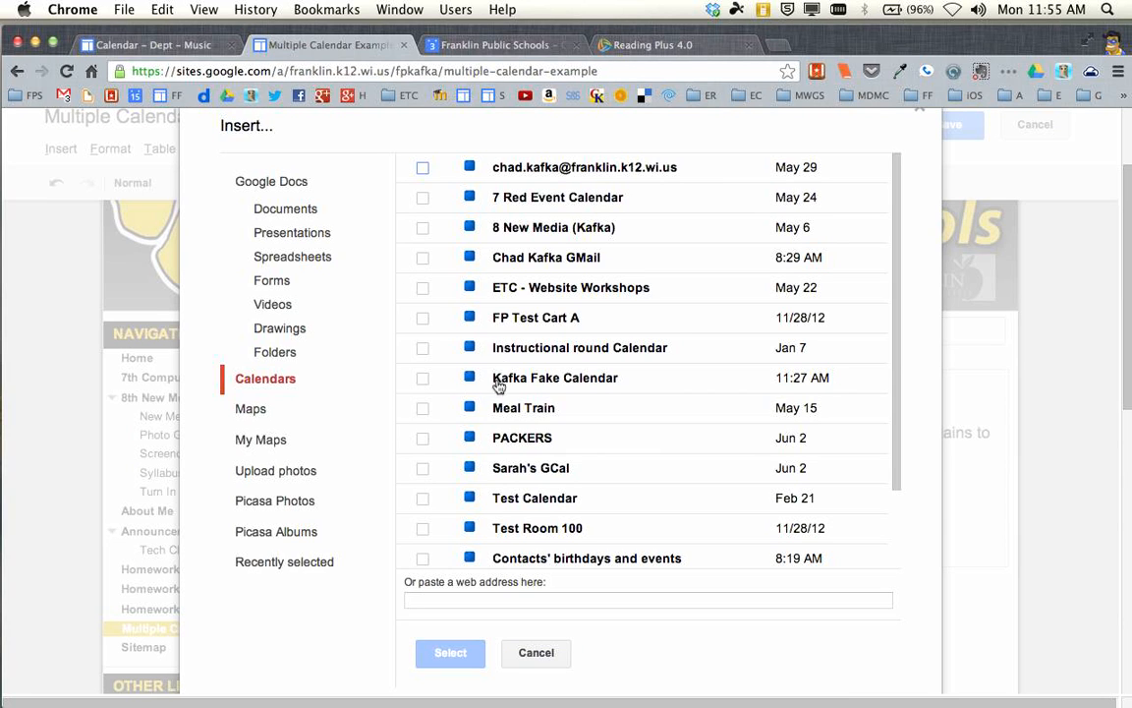
click(424, 291)
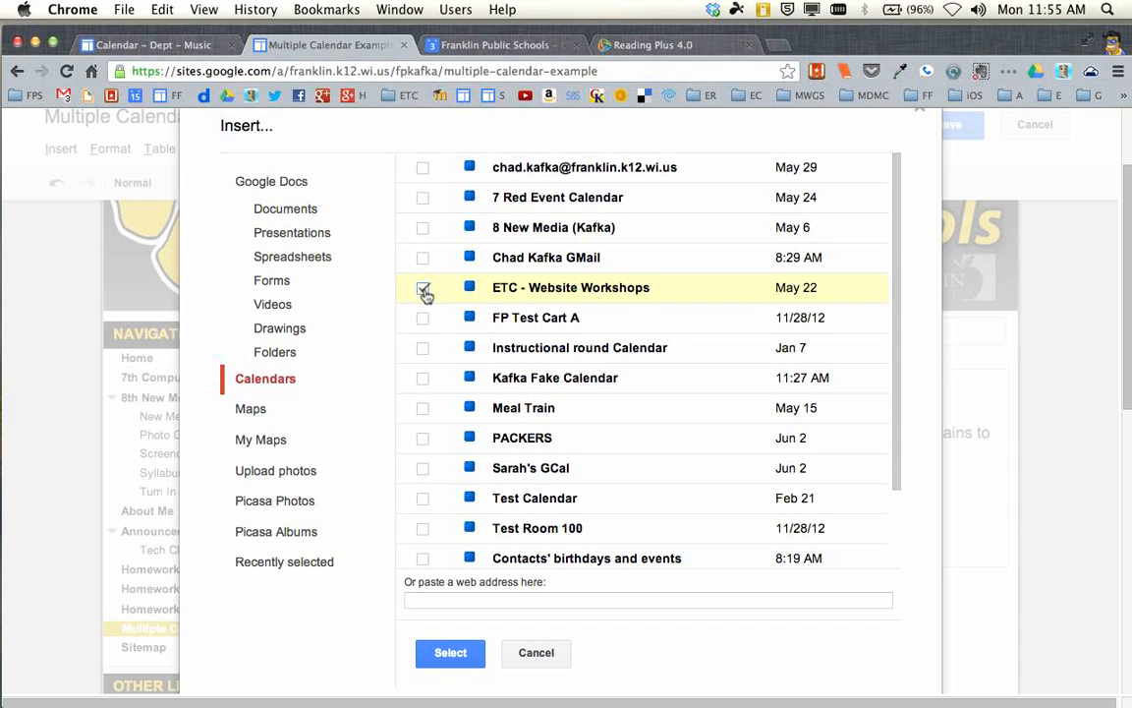
click(427, 315)
click(424, 290)
click(447, 653)
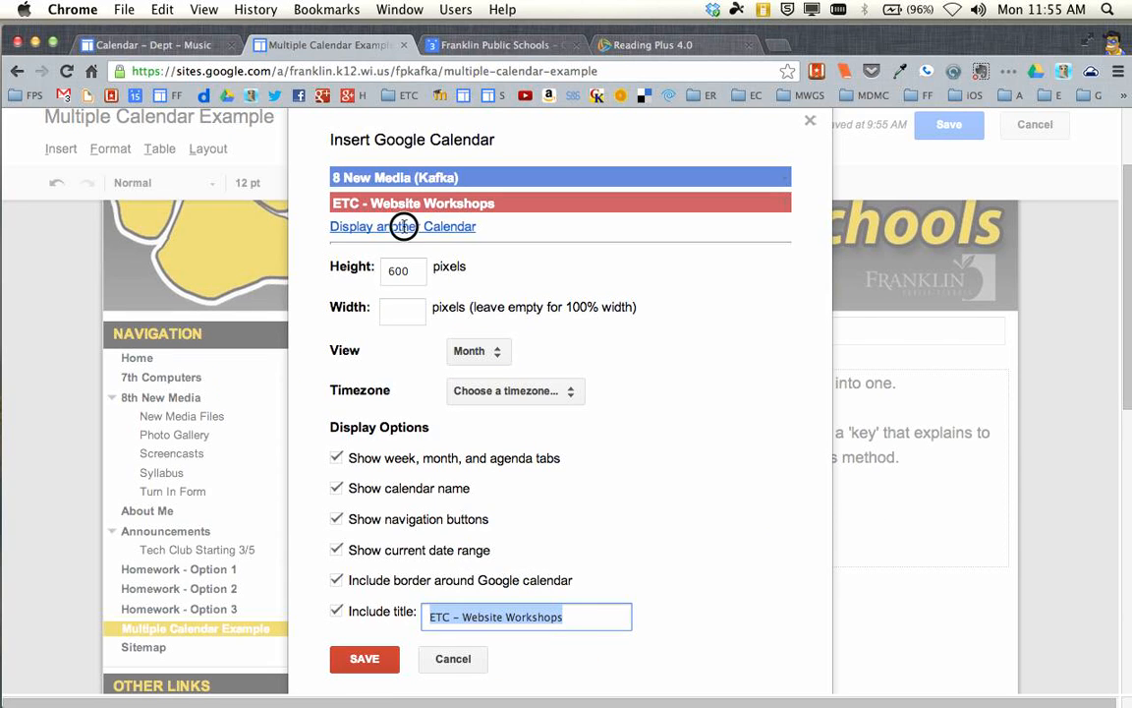
- Add the Fake Calendar as a third calendar in the embed
click(403, 226)
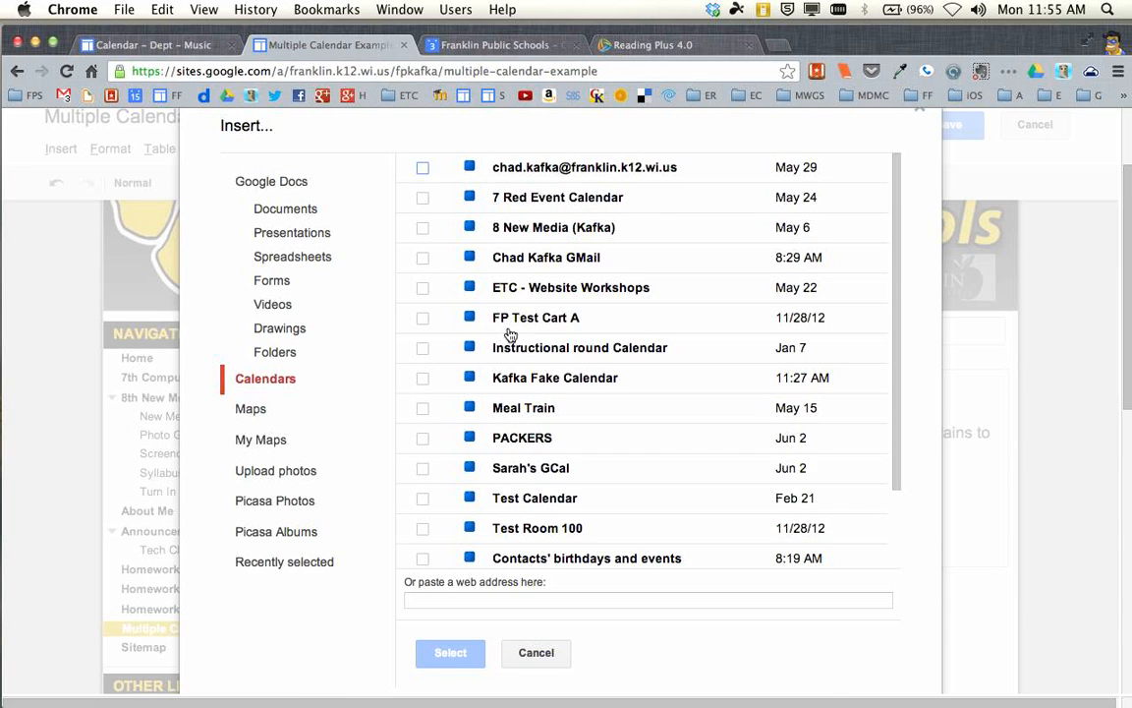
click(422, 381)
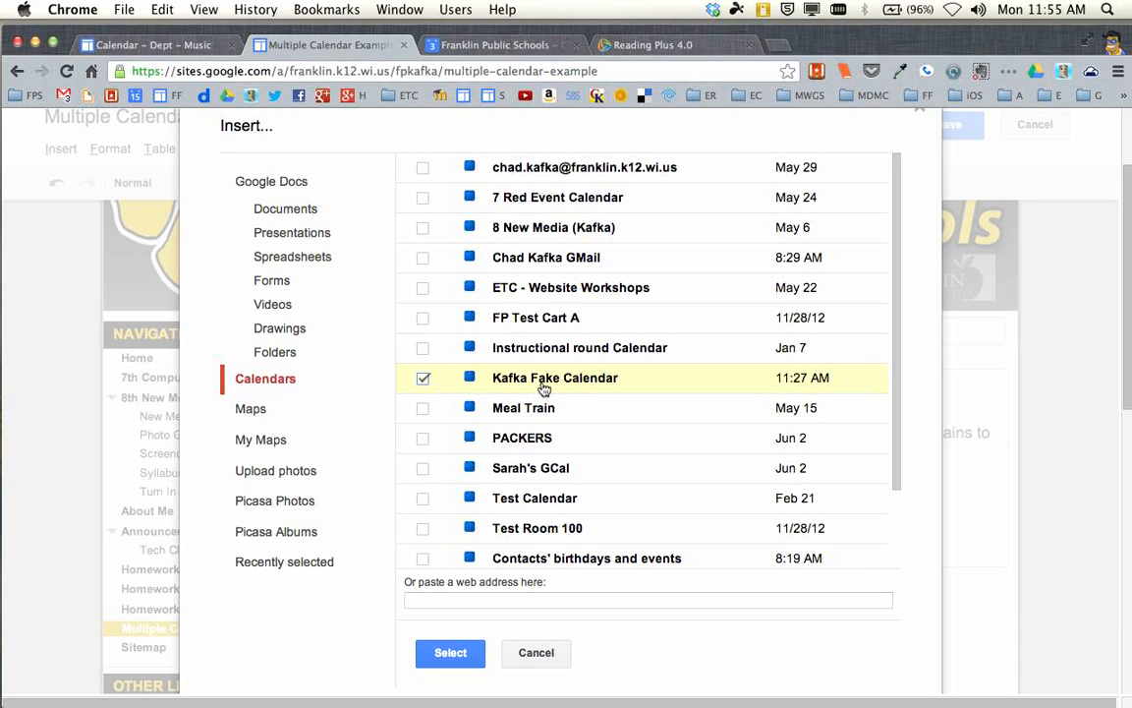
click(450, 651)
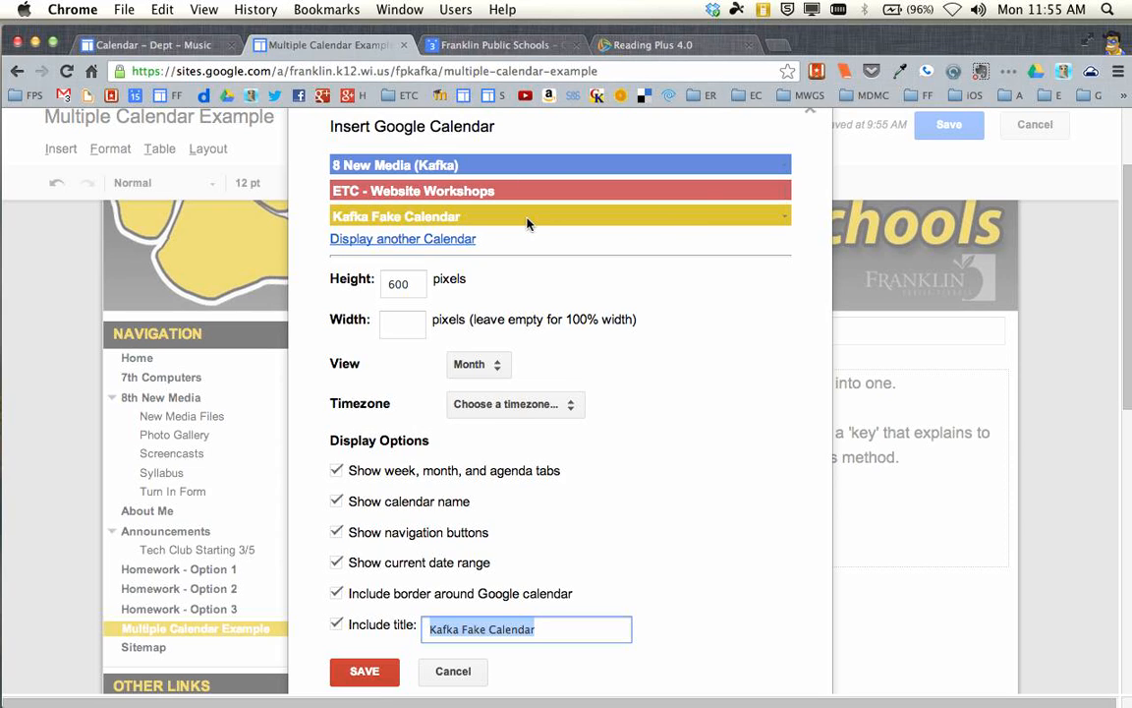
- Colour the 8 New Media calendar red, the ETC - Website Workshops calendar orange, and the Fake Calendar blue
click(785, 169)
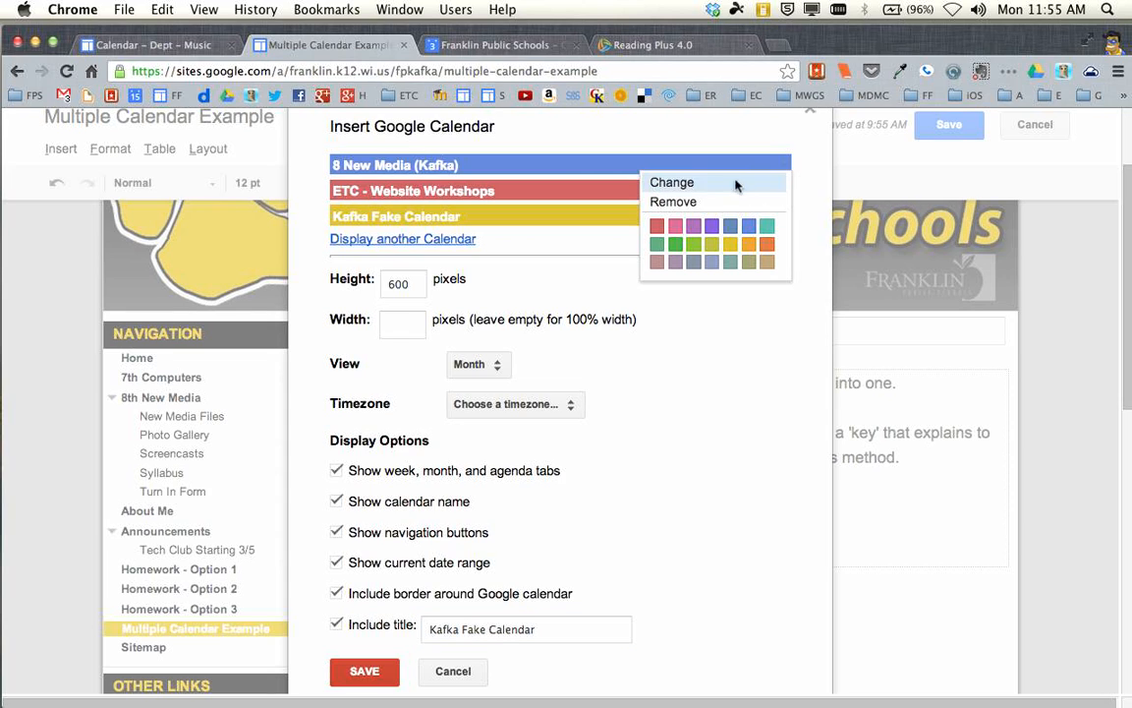
click(658, 227)
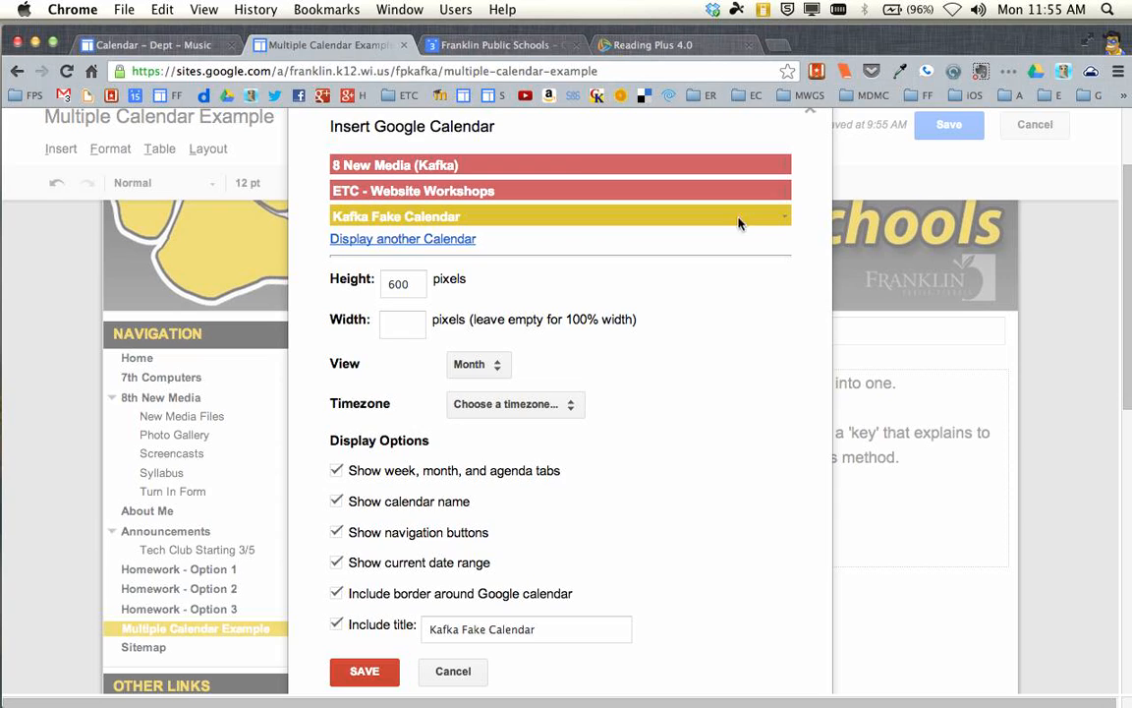
click(786, 191)
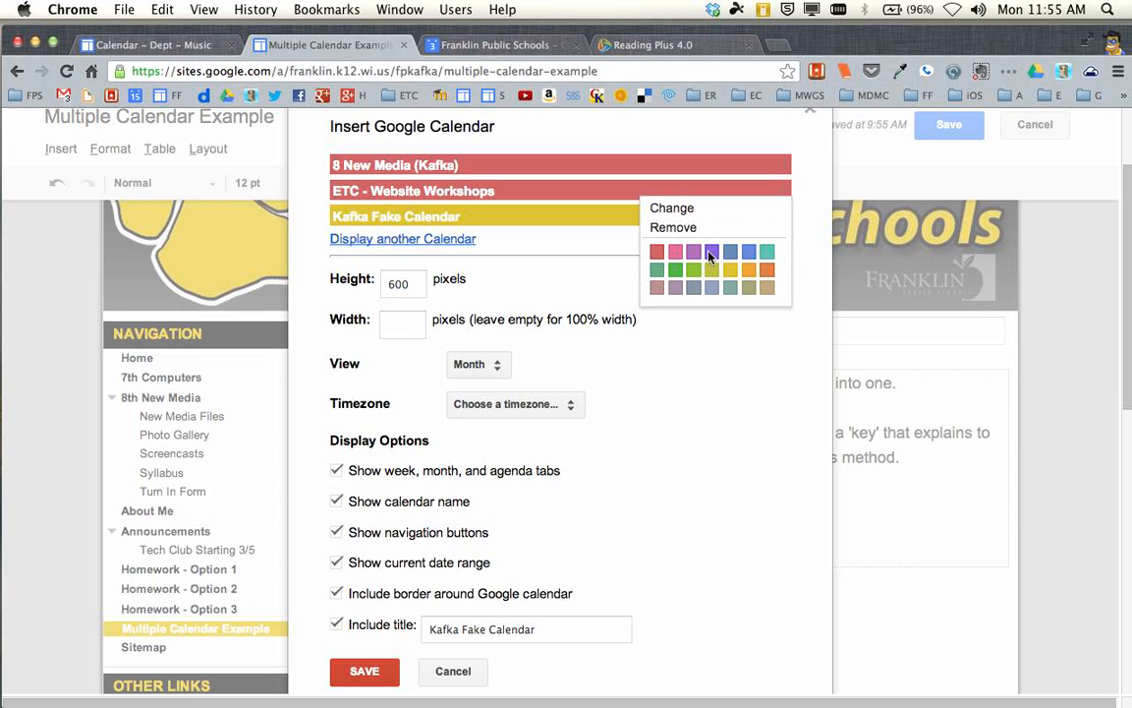
click(750, 268)
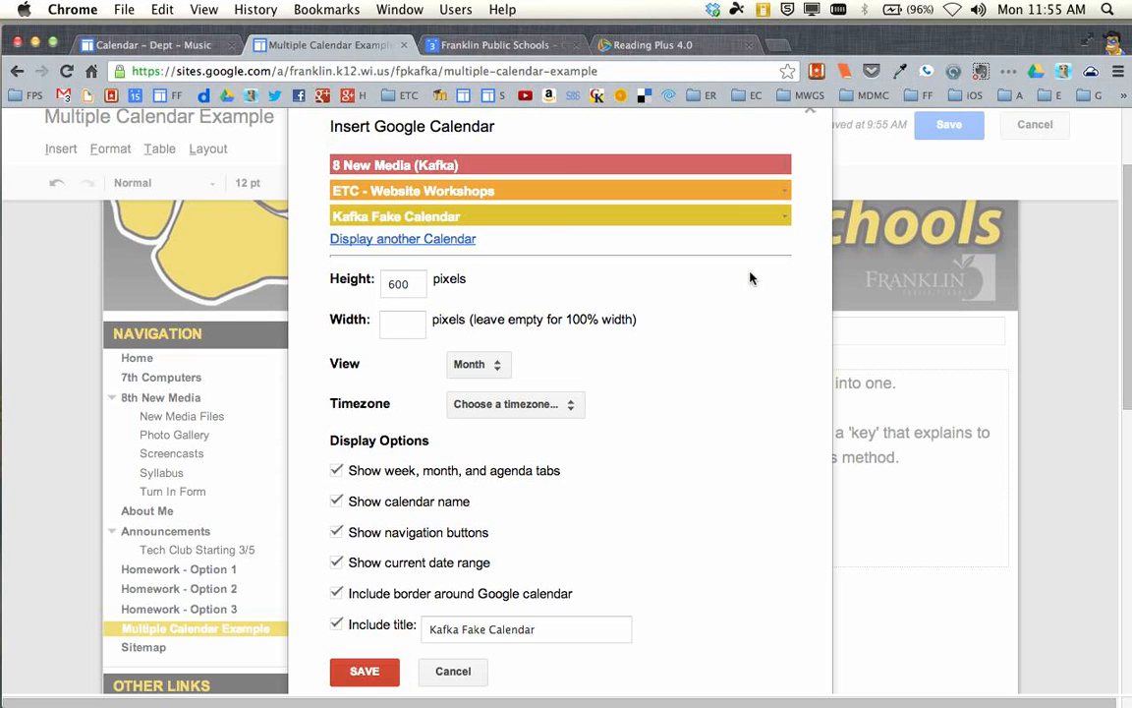
click(786, 215)
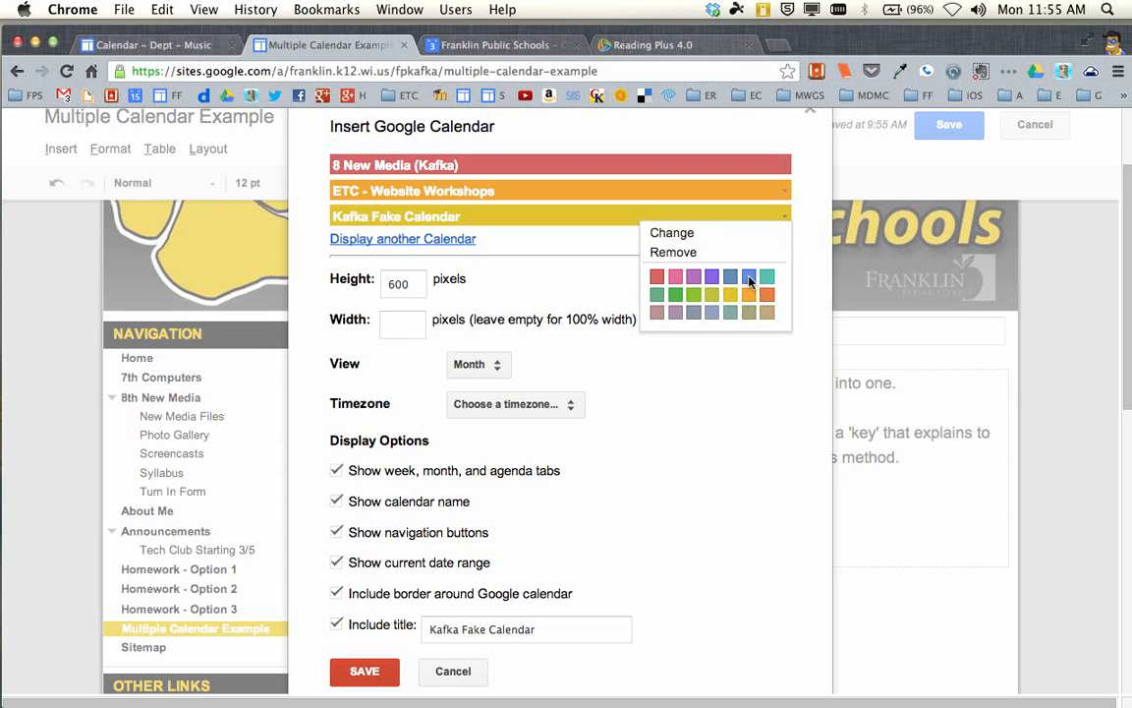
click(688, 292)
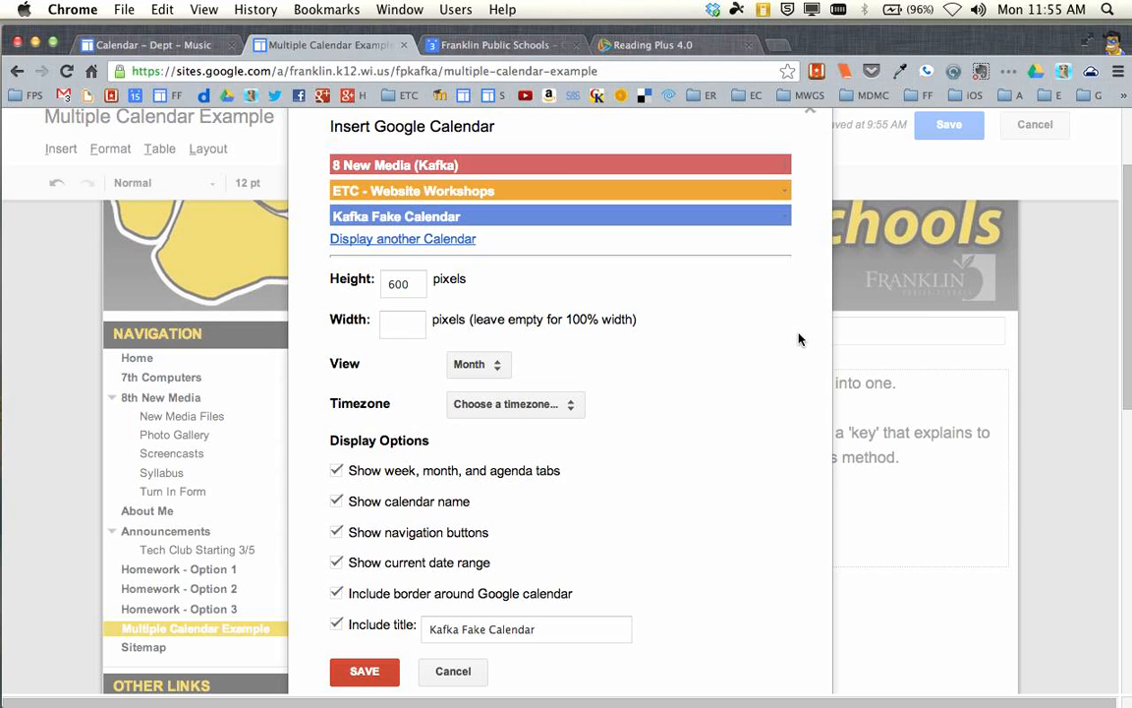
- Set the calendar embed's height to 800 pixels and leave its width empty
double_click(420, 285)
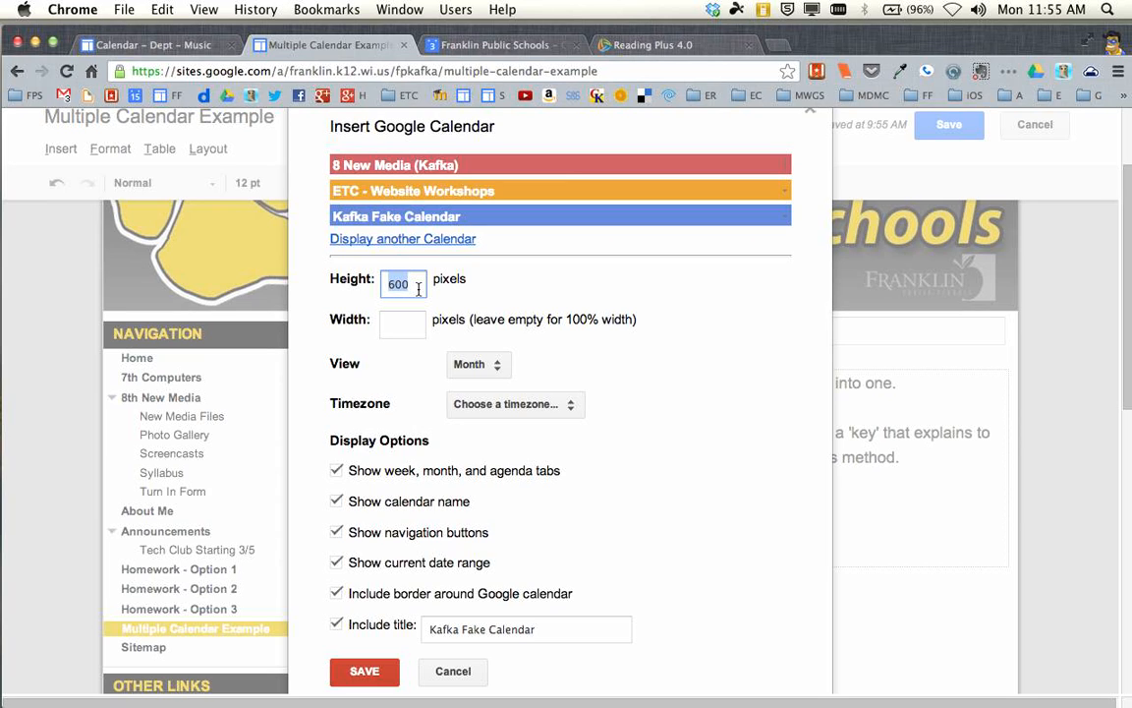
text(800)
click(396, 331)
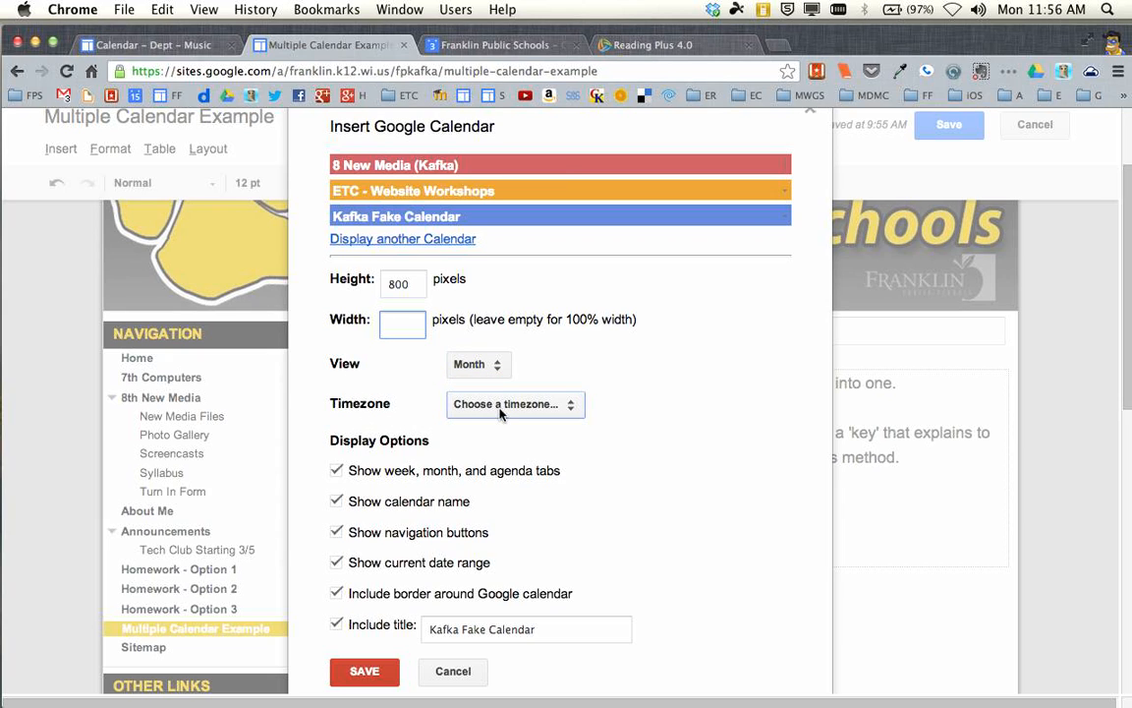
- Turn off the calendar name, border and title display options, and insert the combined calendar into the page
click(337, 502)
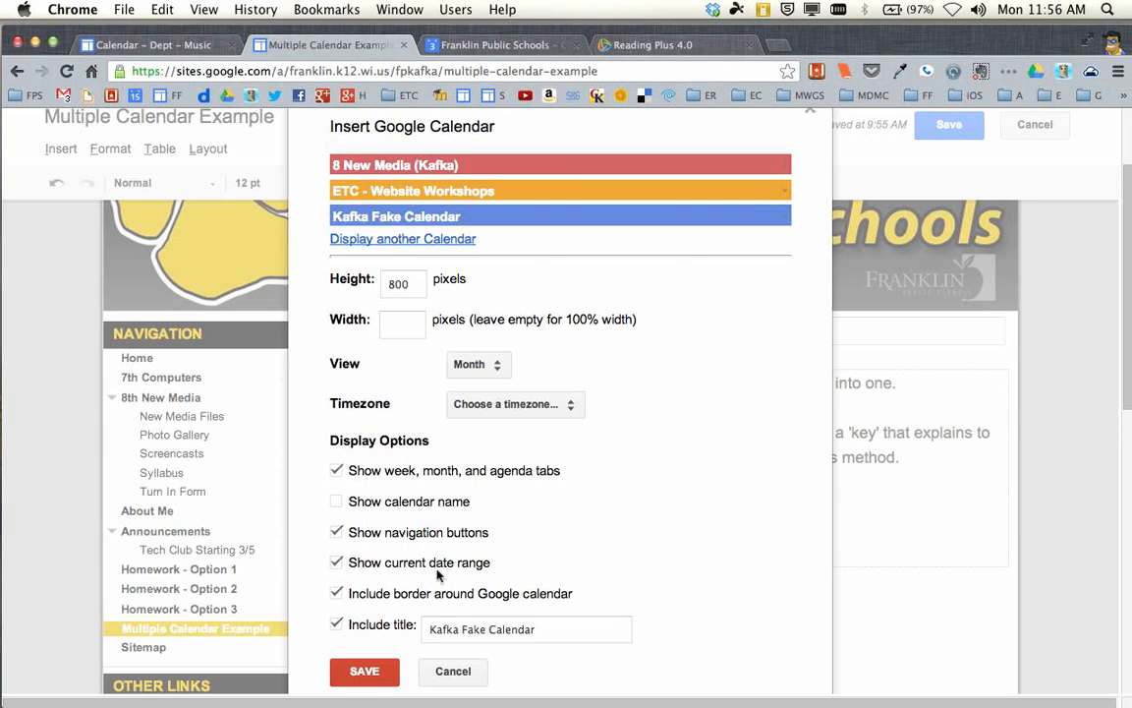
click(337, 594)
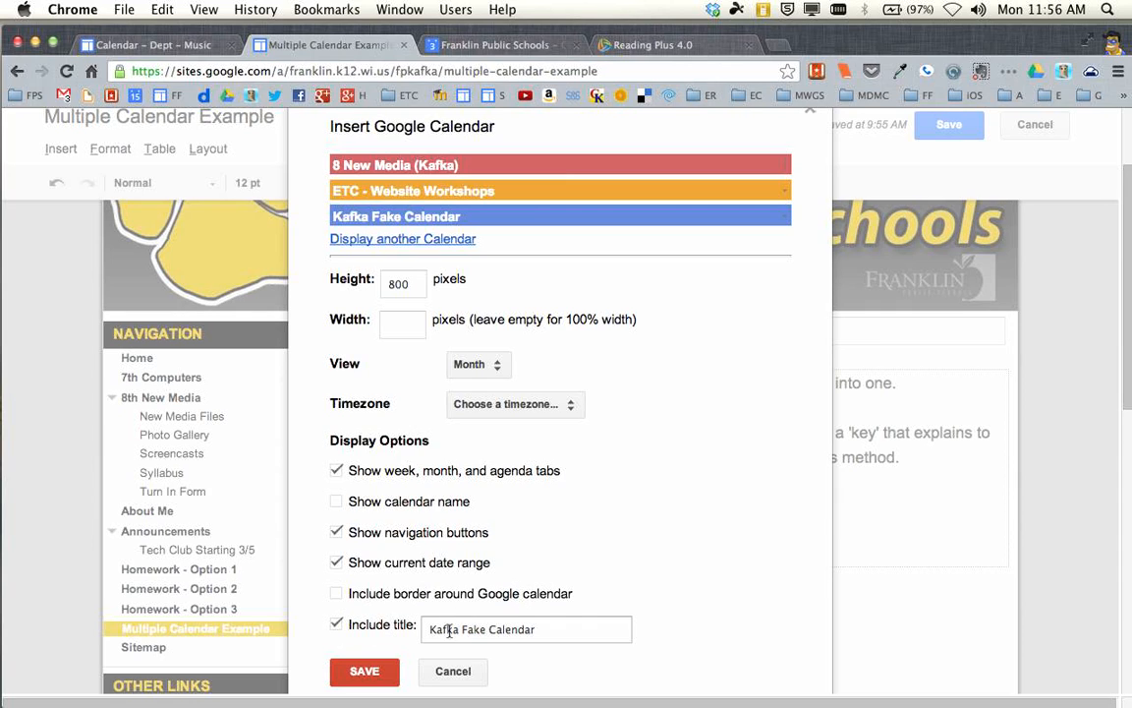
click(336, 625)
click(363, 672)
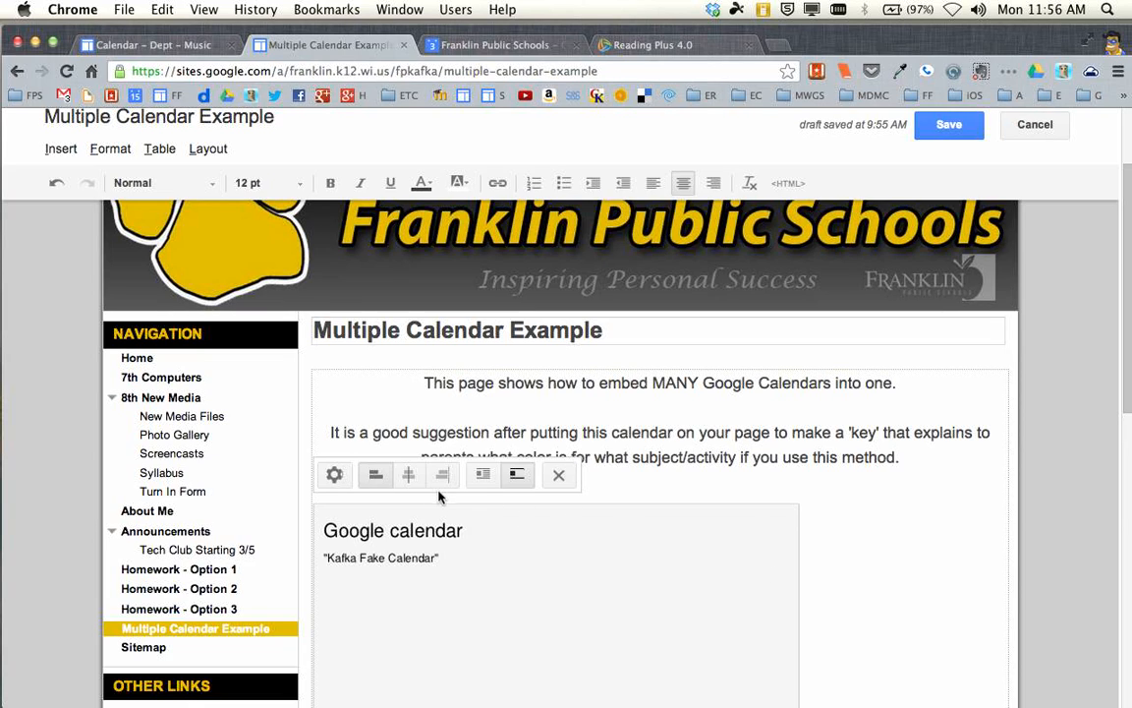
- Centre the embedded calendar on the page and add two blank lines between the text and the calendar
click(408, 475)
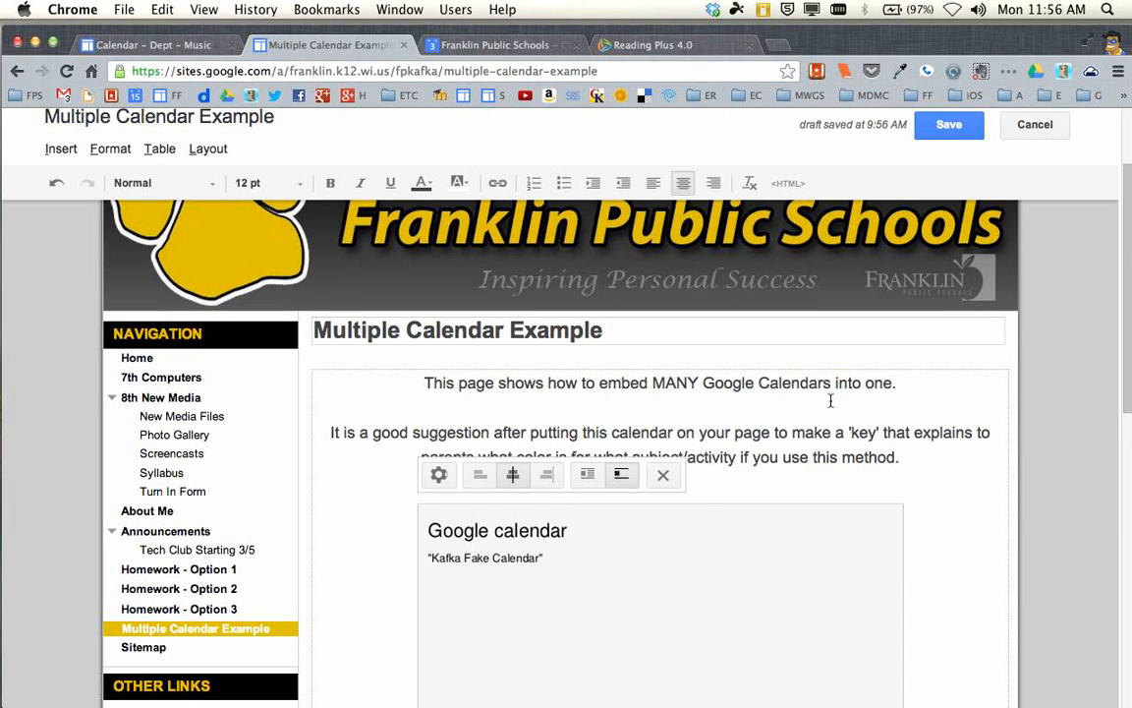
click(680, 484)
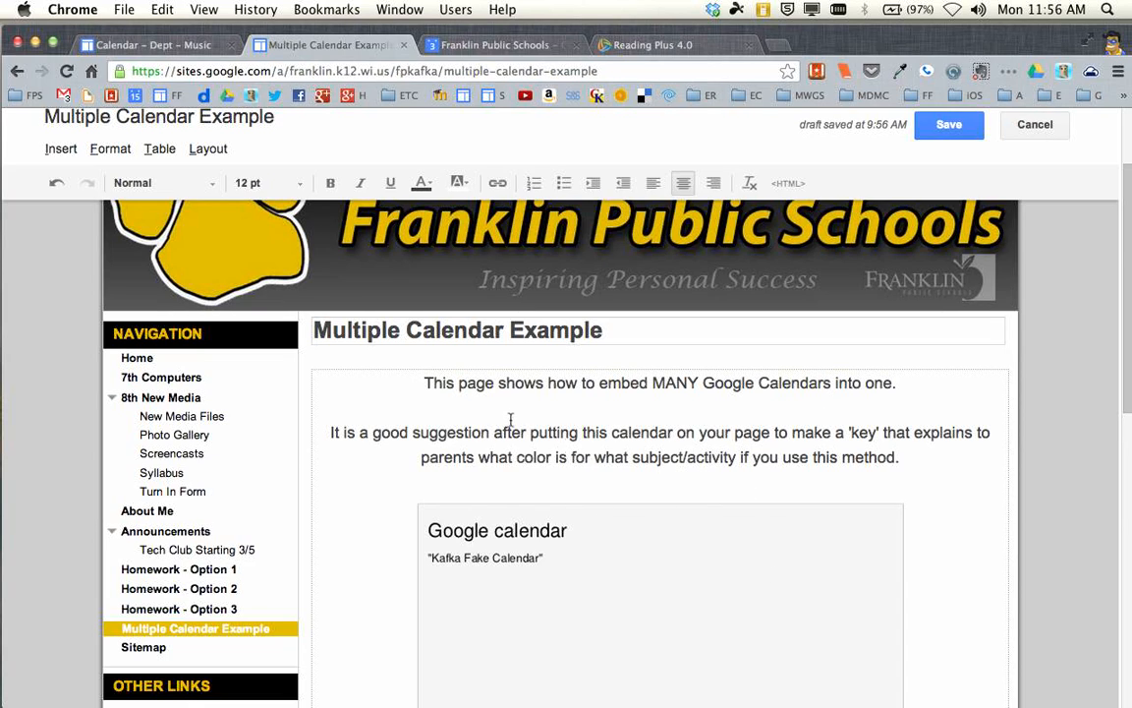
key(Return)
key(Return)
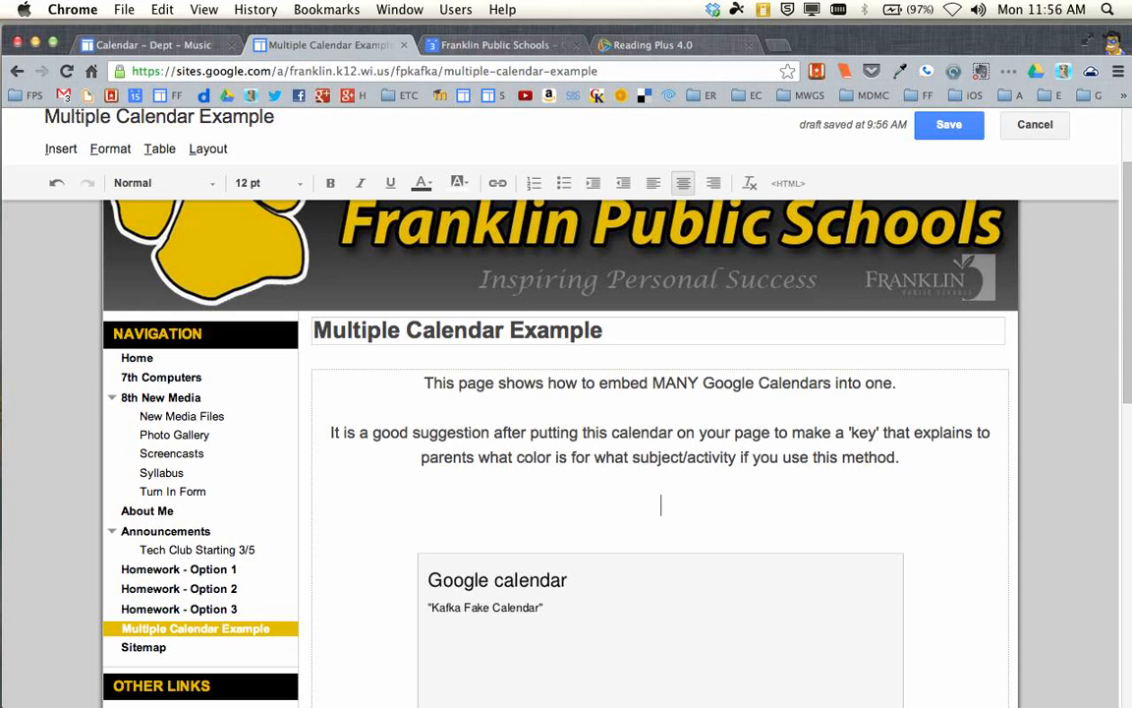
- Check the music department calendar's colour key, and write "Math = Red | LA = Blue | Science = Orange" above the embedded calendar
click(160, 44)
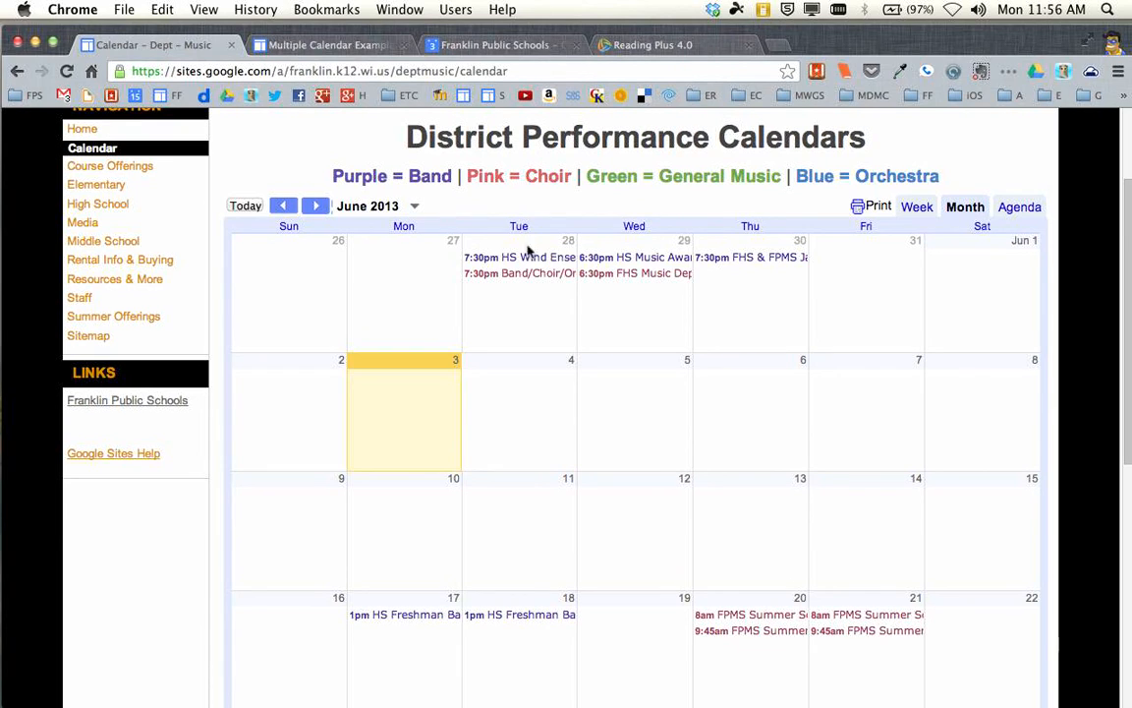
click(295, 44)
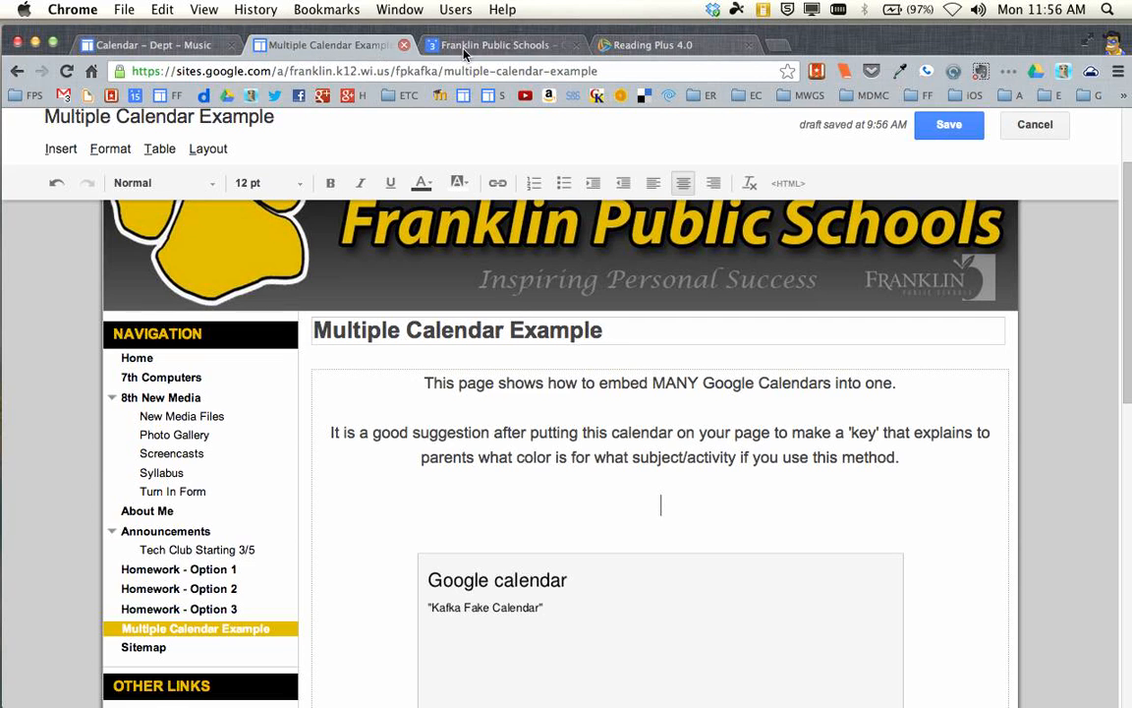
text(Math = Red )
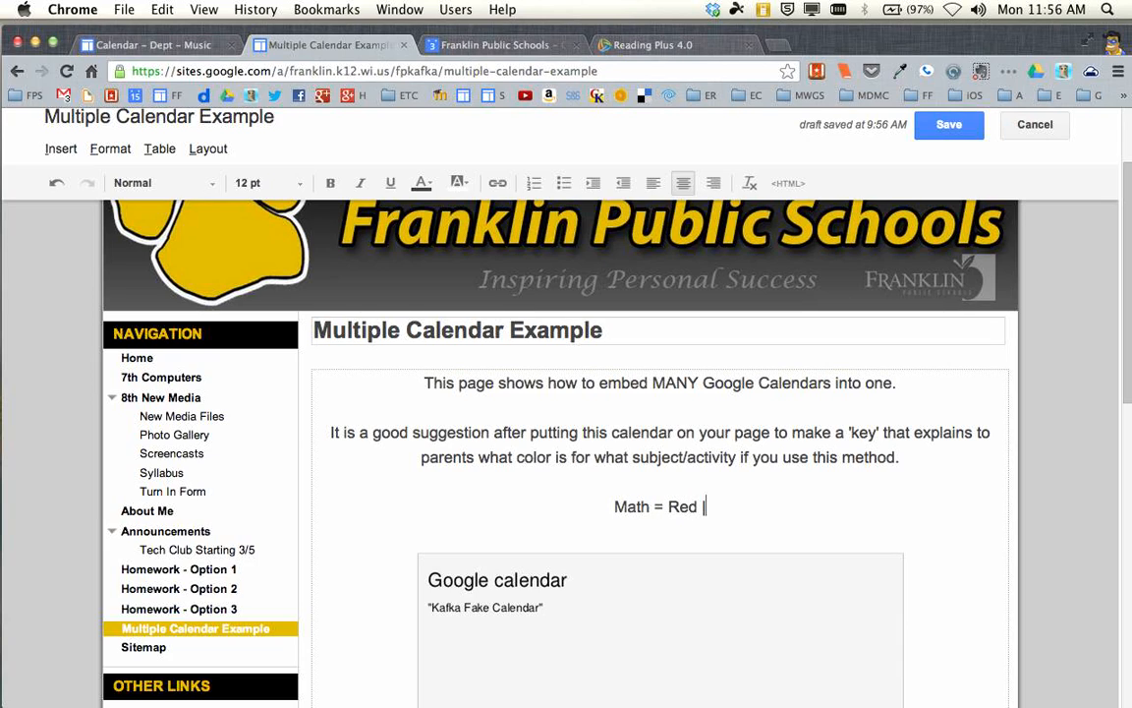
text(| LA )
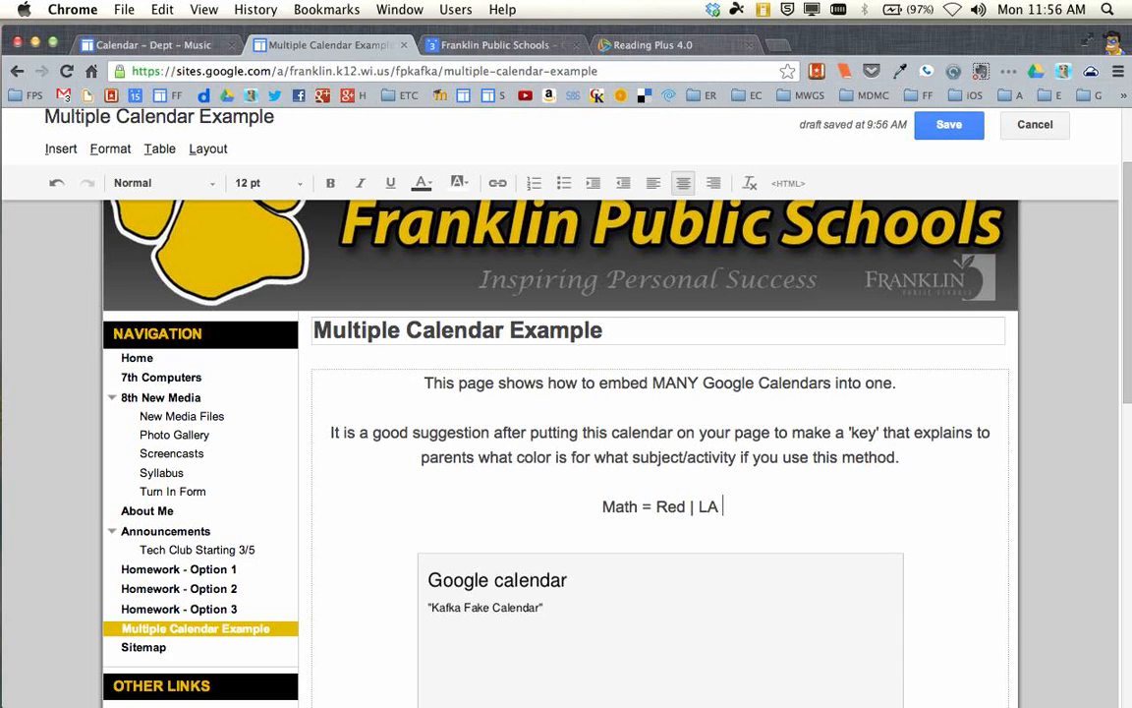
text(= Blue | )
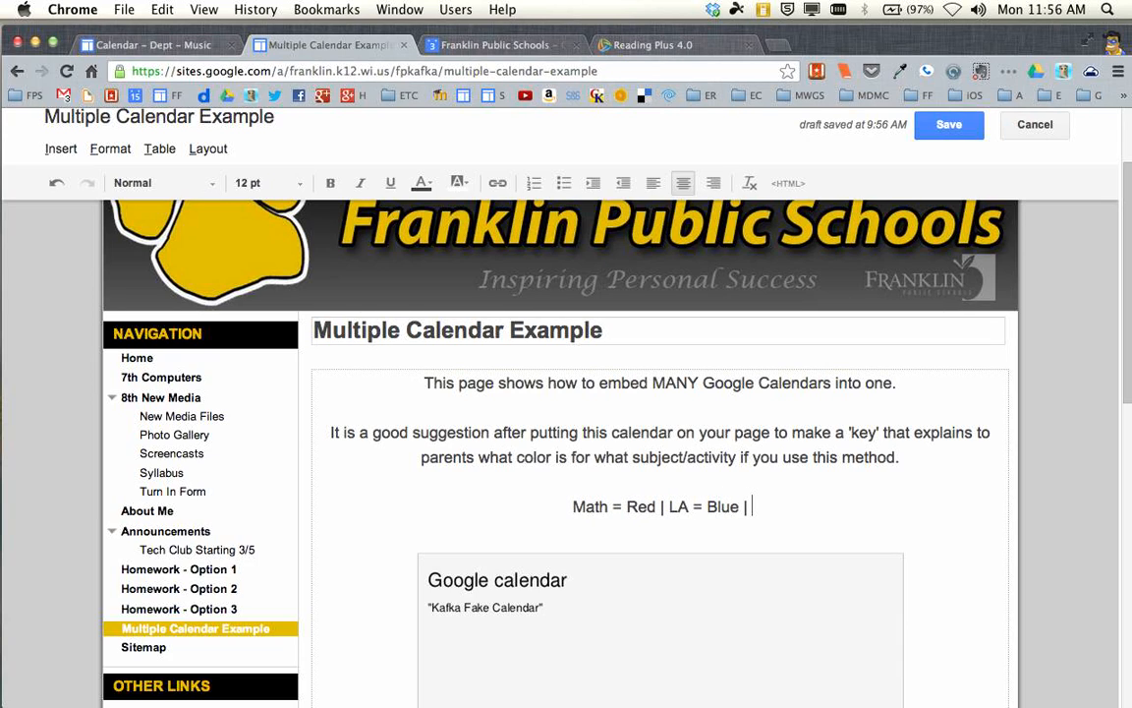
text(Science =)
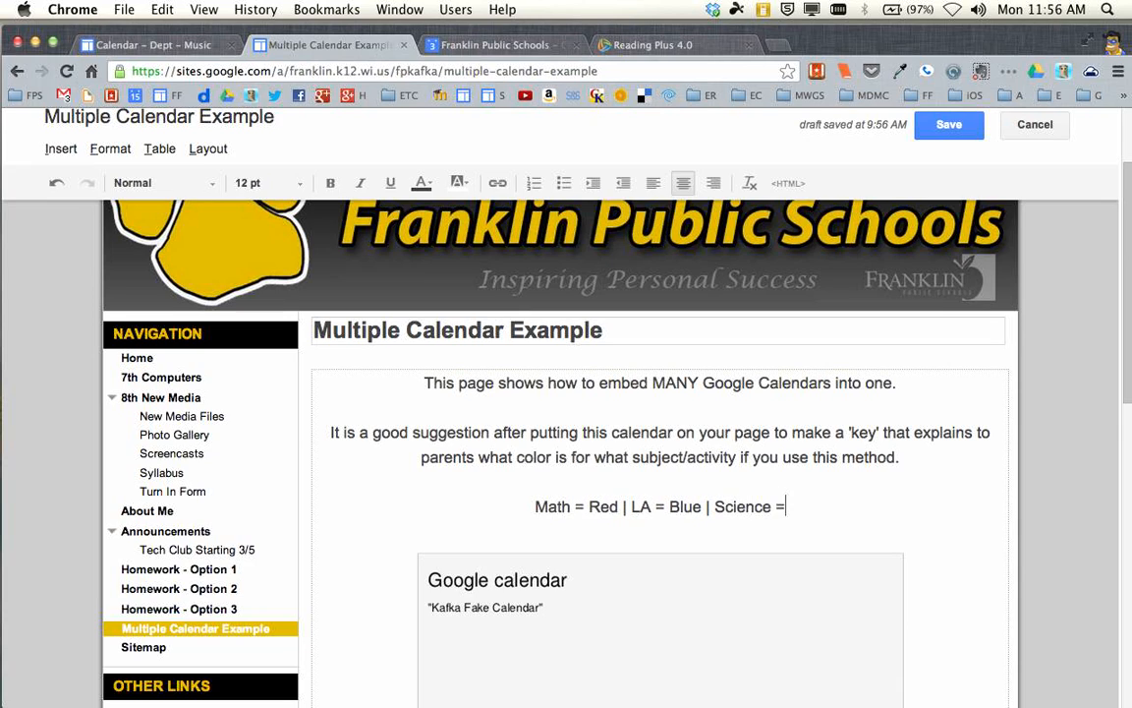
text( Orange)
- Make the "Science = Orange" part of the key orange and bold
click(686, 505)
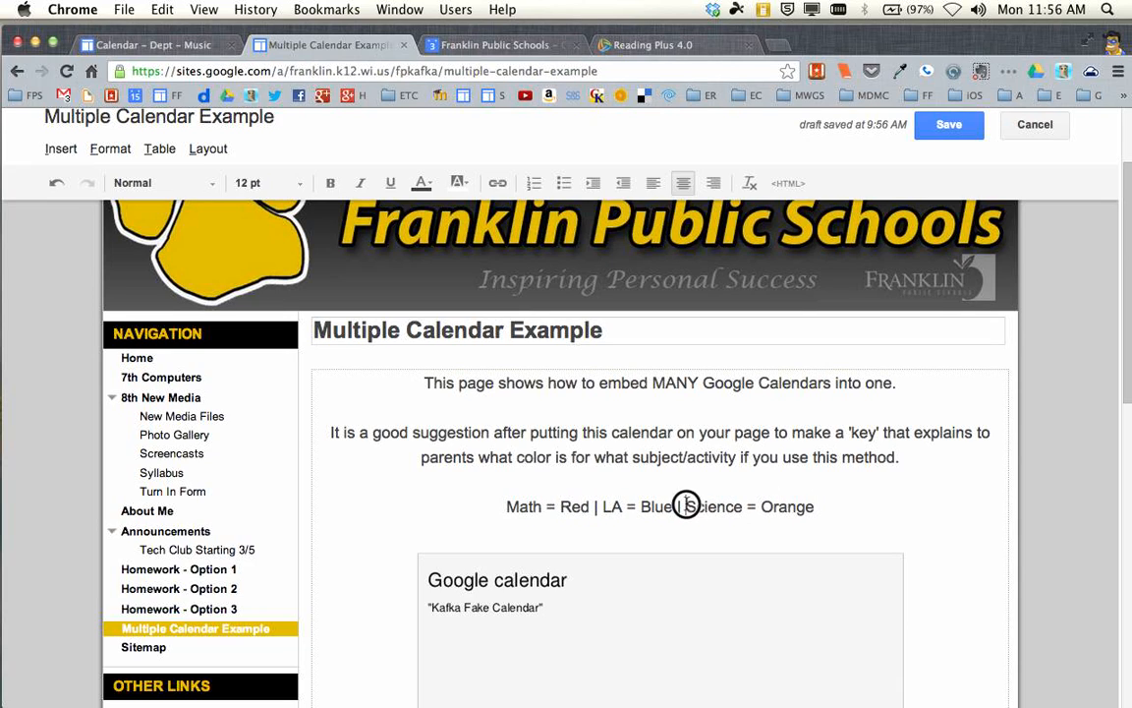
drag(686, 505, 821, 510)
click(421, 183)
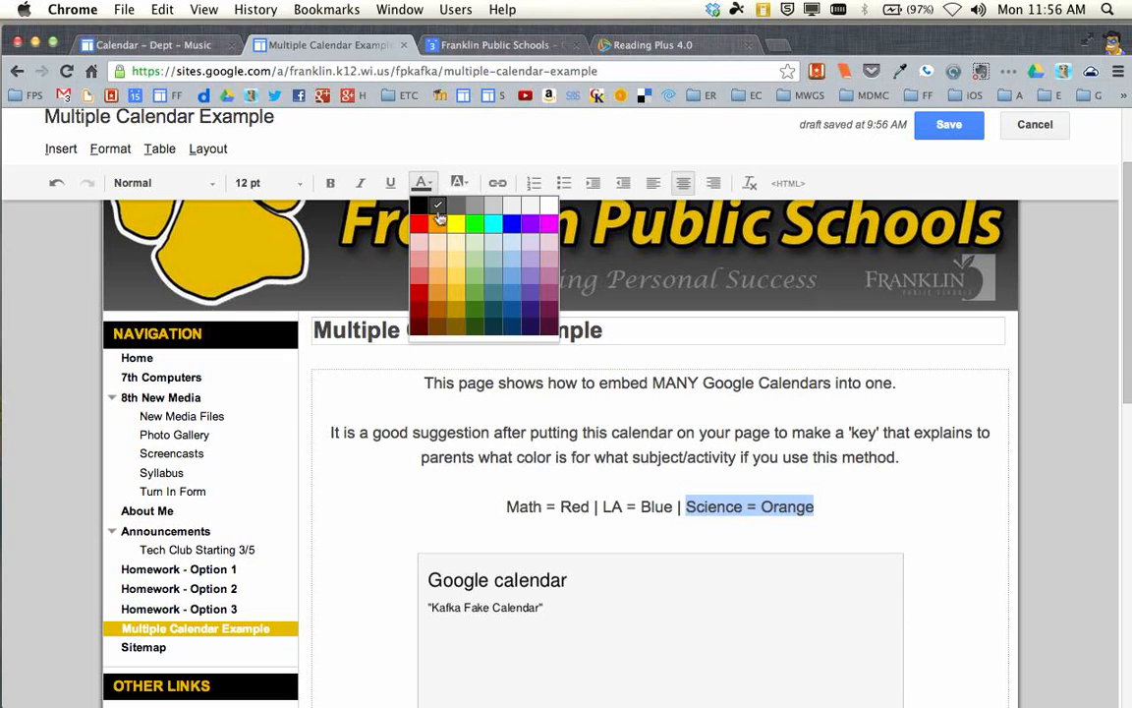
click(438, 218)
key(ctrl+b)
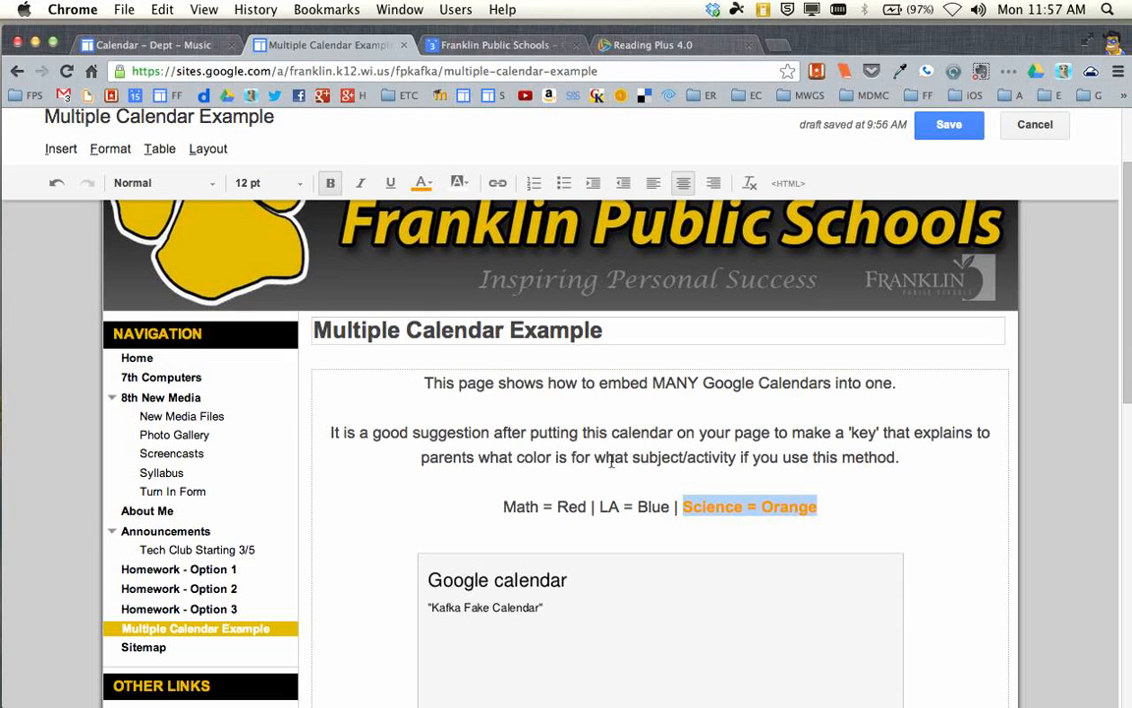
- Make the "LA = Blue" part of the key blue and bold
drag(602, 507, 669, 507)
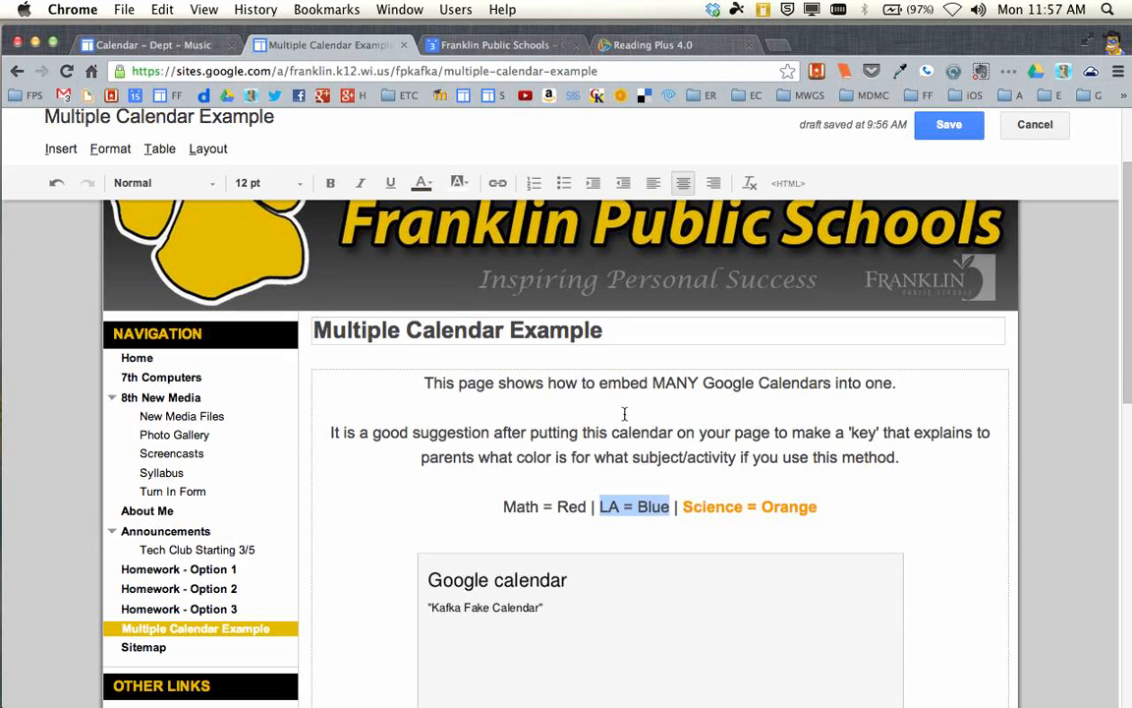
click(422, 183)
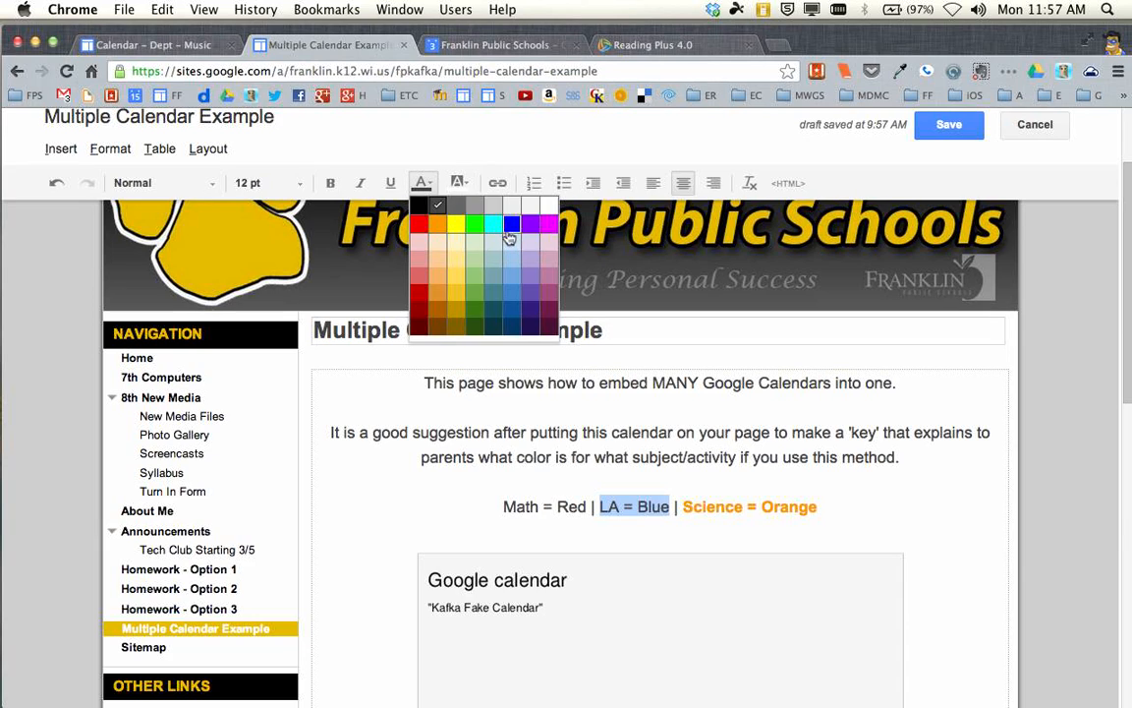
click(511, 226)
key(ctrl+b)
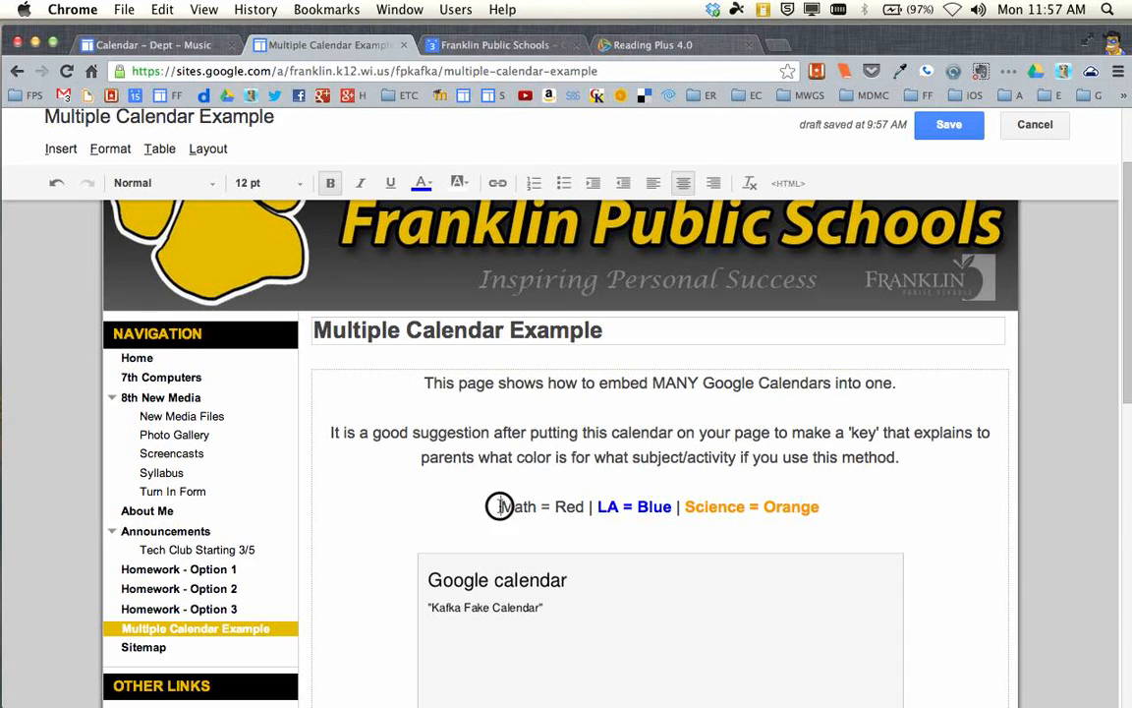
- Make the "Math = Red" part of the key red and bold
drag(438, 506, 584, 511)
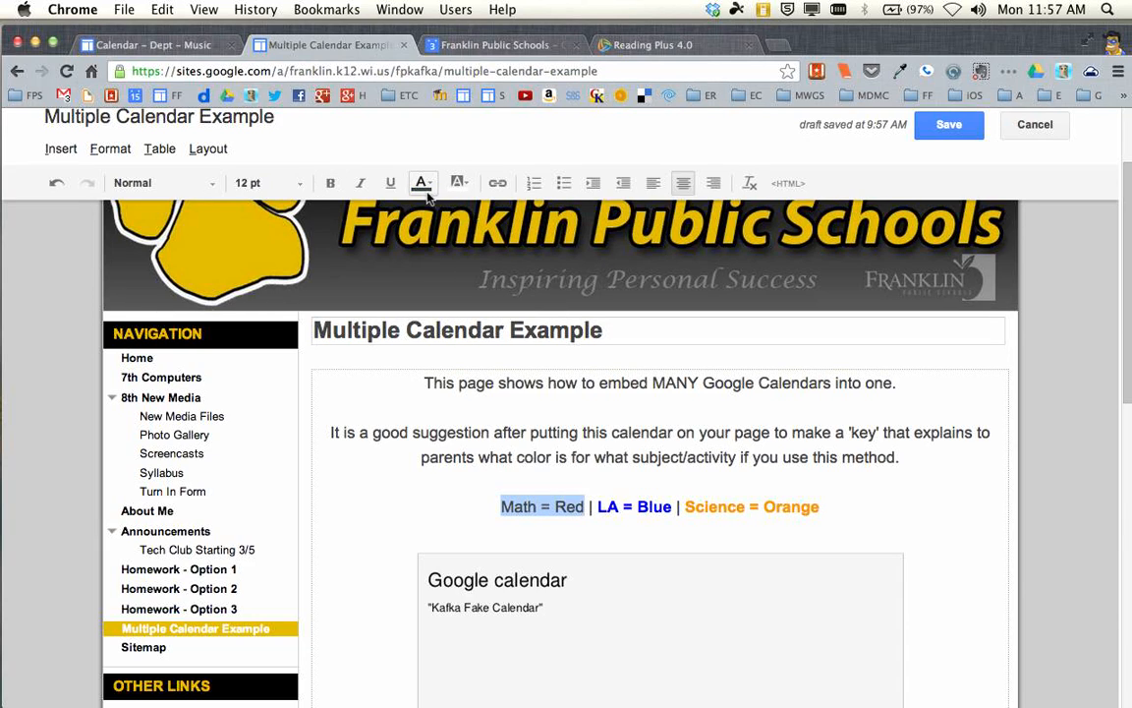
click(421, 183)
click(420, 225)
key(ctrl+b)
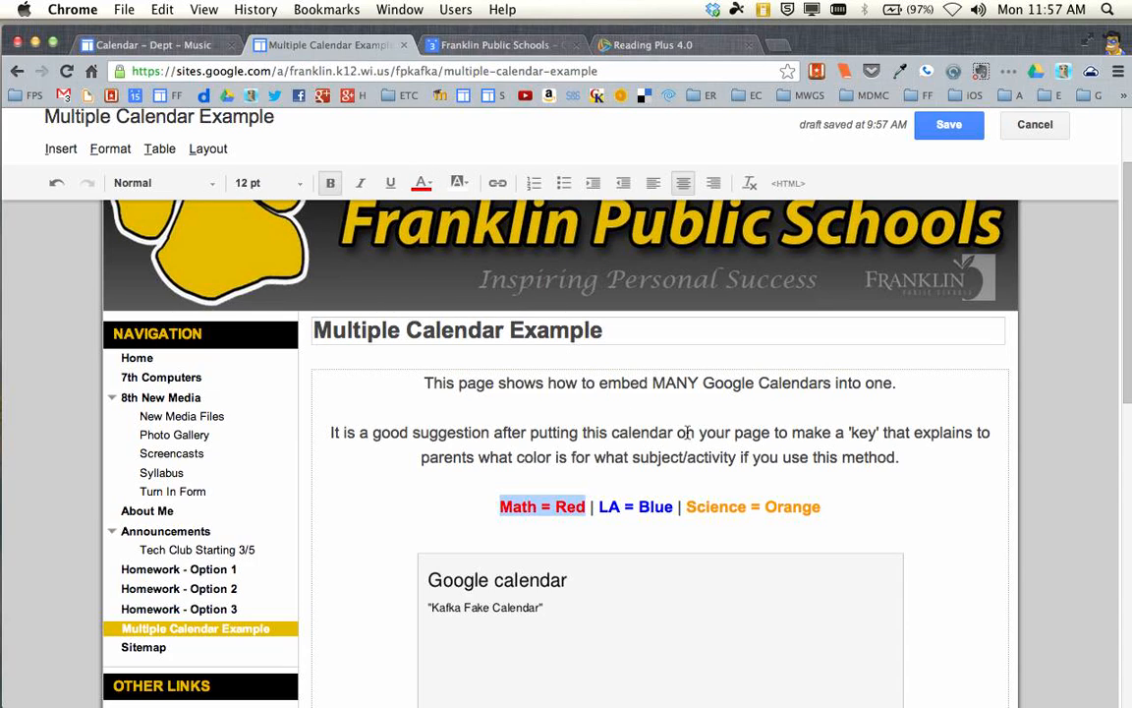
- Save the page and review the combined calendar's event colours against the key above it
click(687, 432)
click(947, 125)
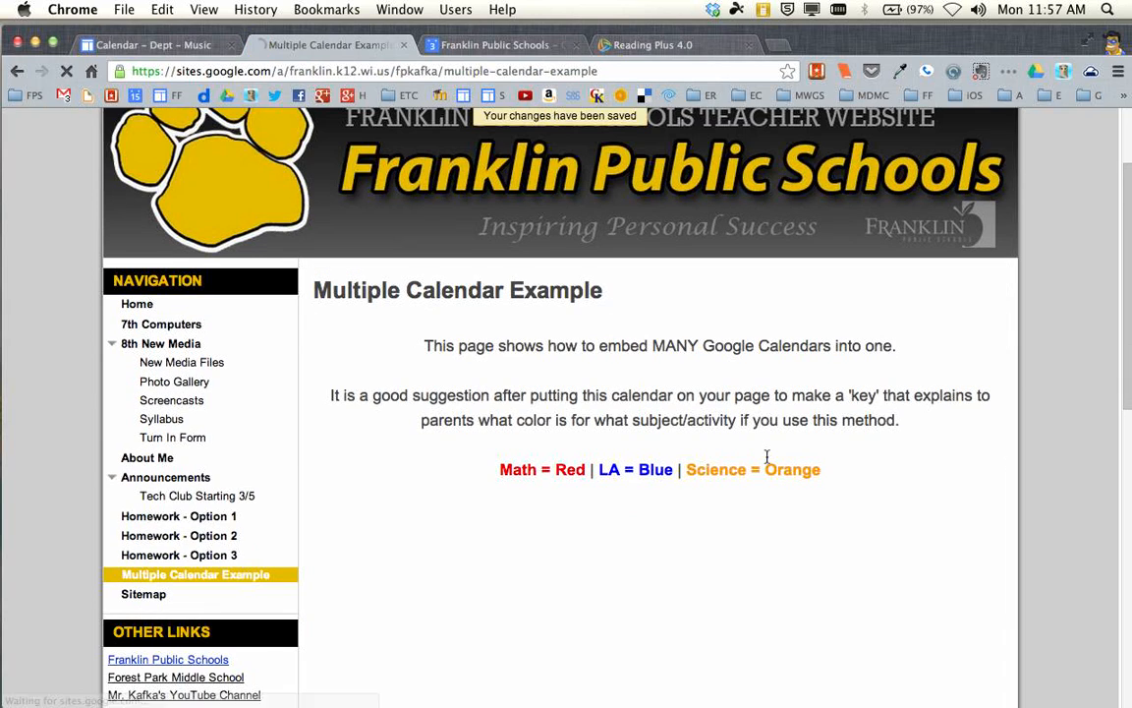
scroll(956, 482, down, 8)
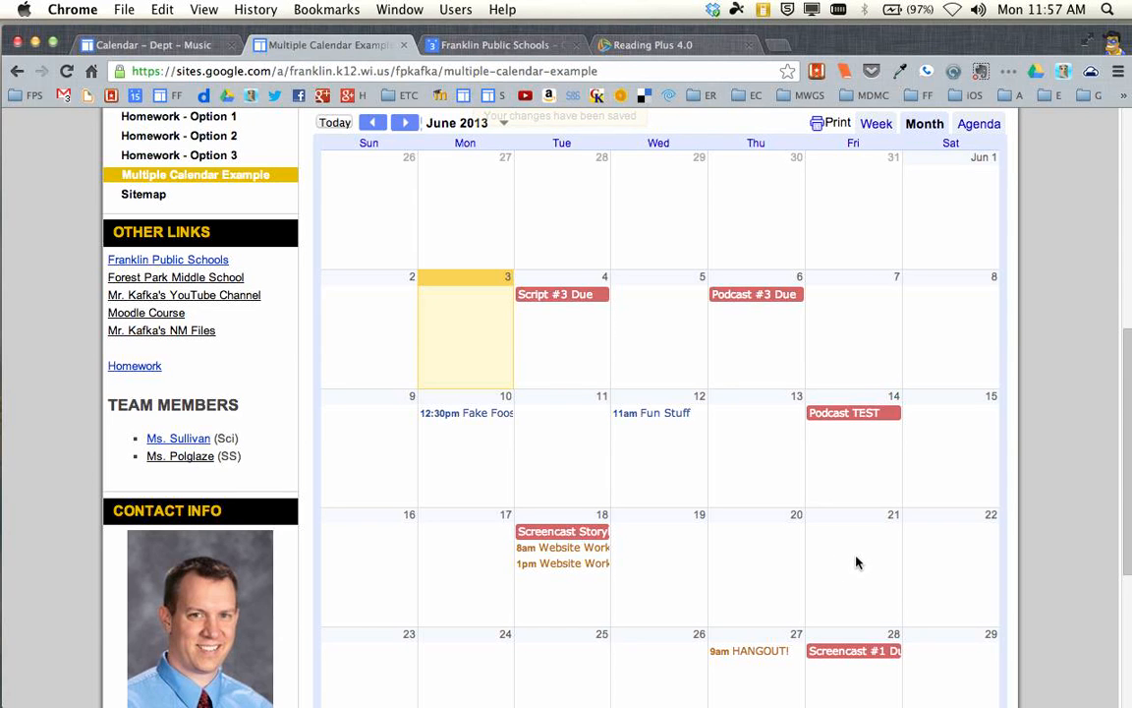
scroll(858, 561, up, 5)
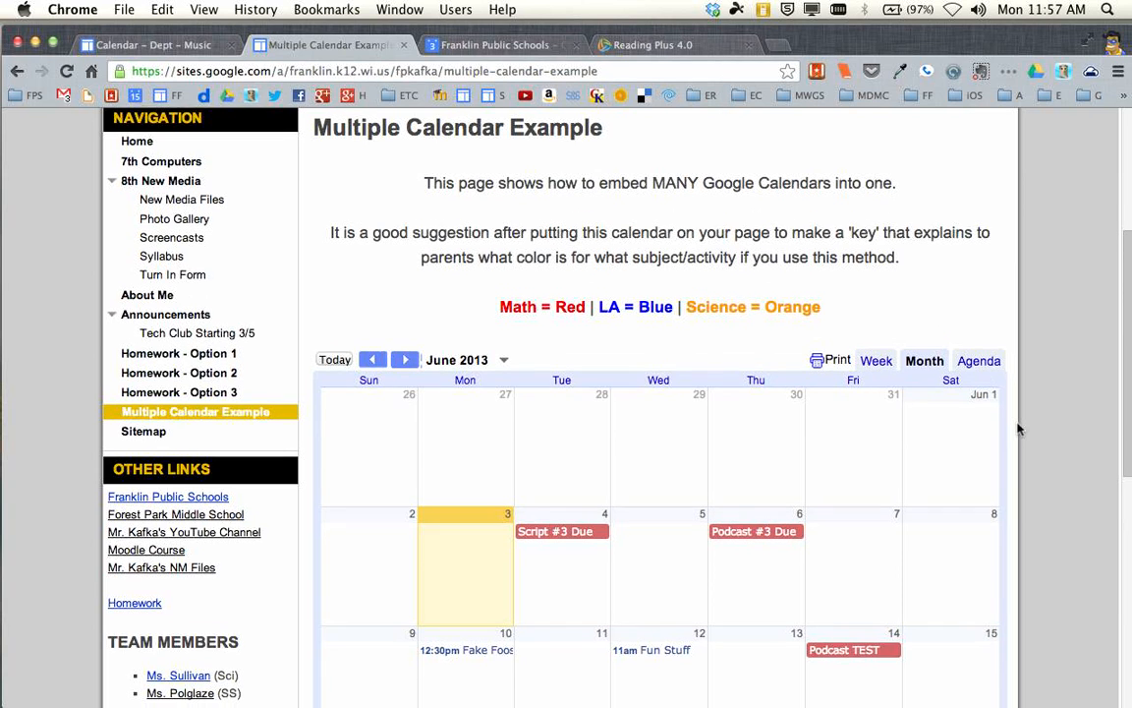
scroll(1016, 428, down, 5)
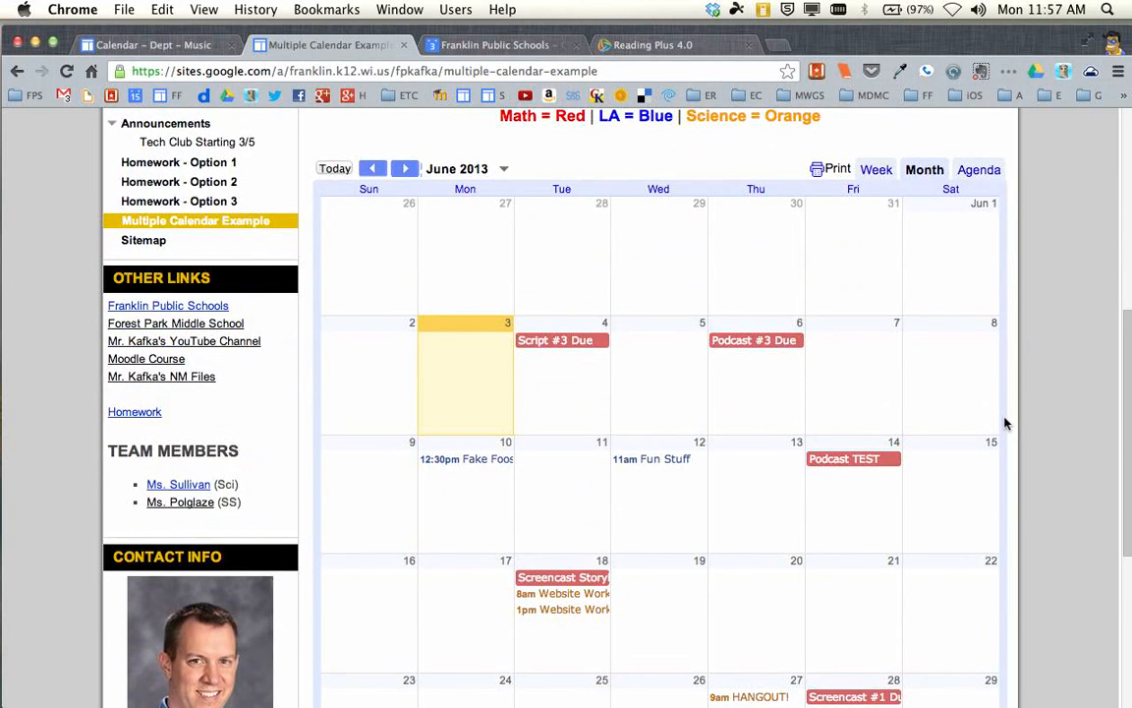
- Copy the Multiple Calendar Example page's address and load it in a new incognito window
click(503, 76)
key(super+c)
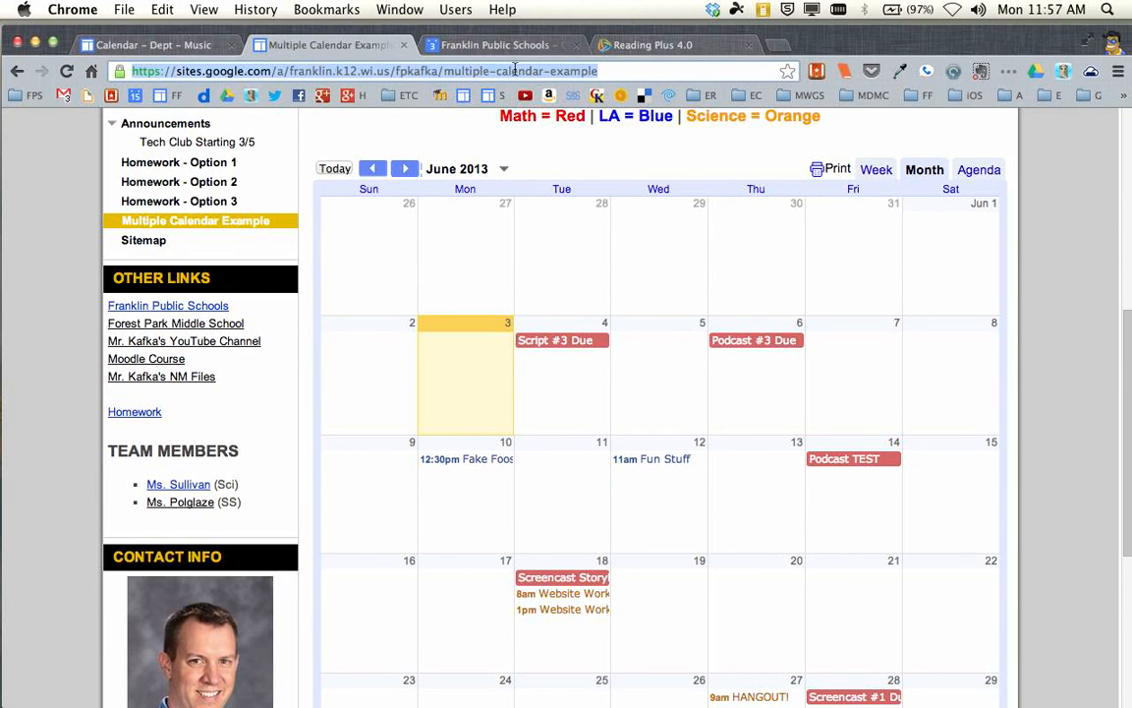
click(126, 11)
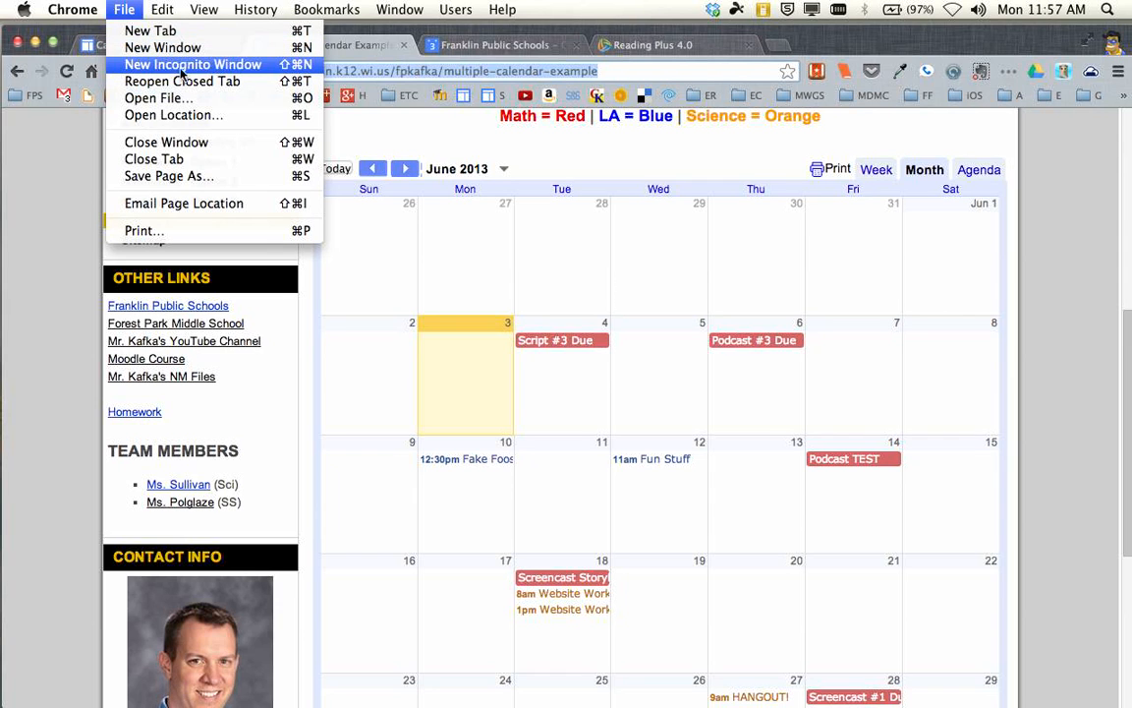
click(217, 67)
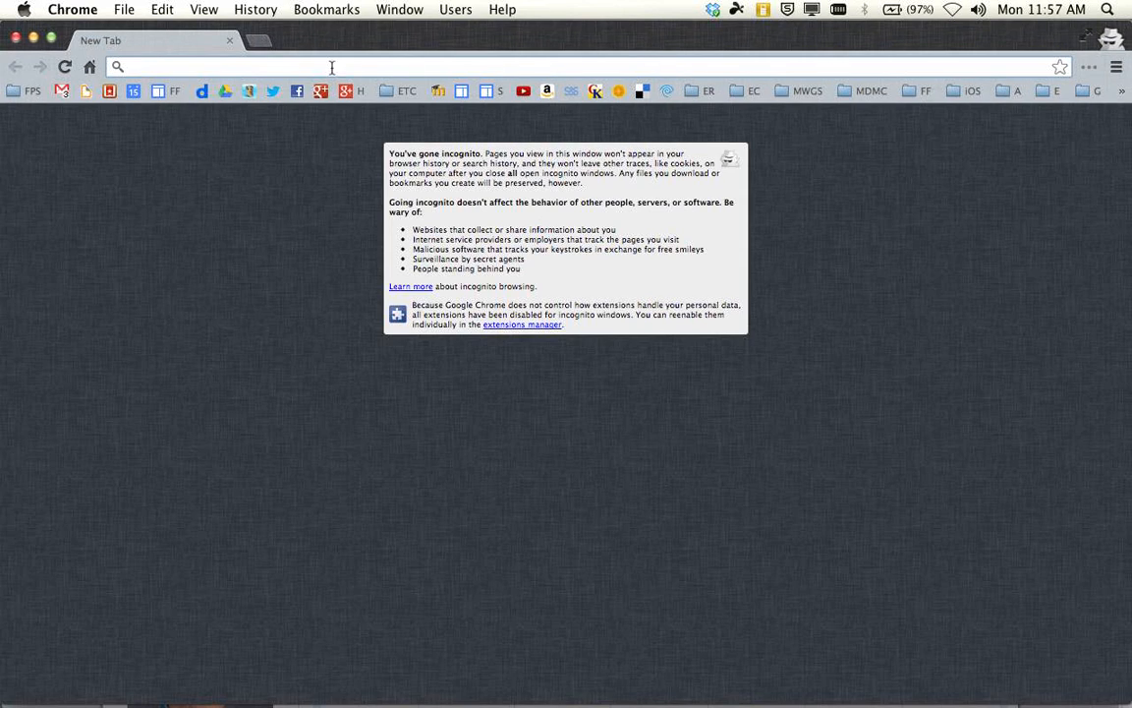
key(super+v)
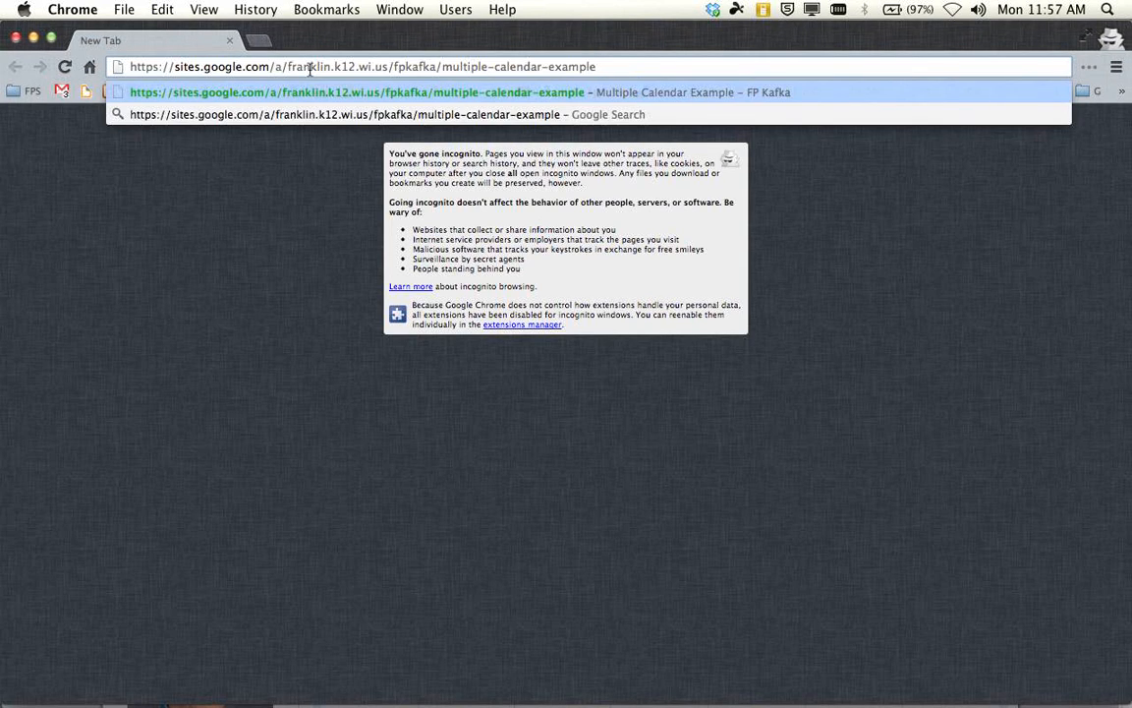
key(Return)
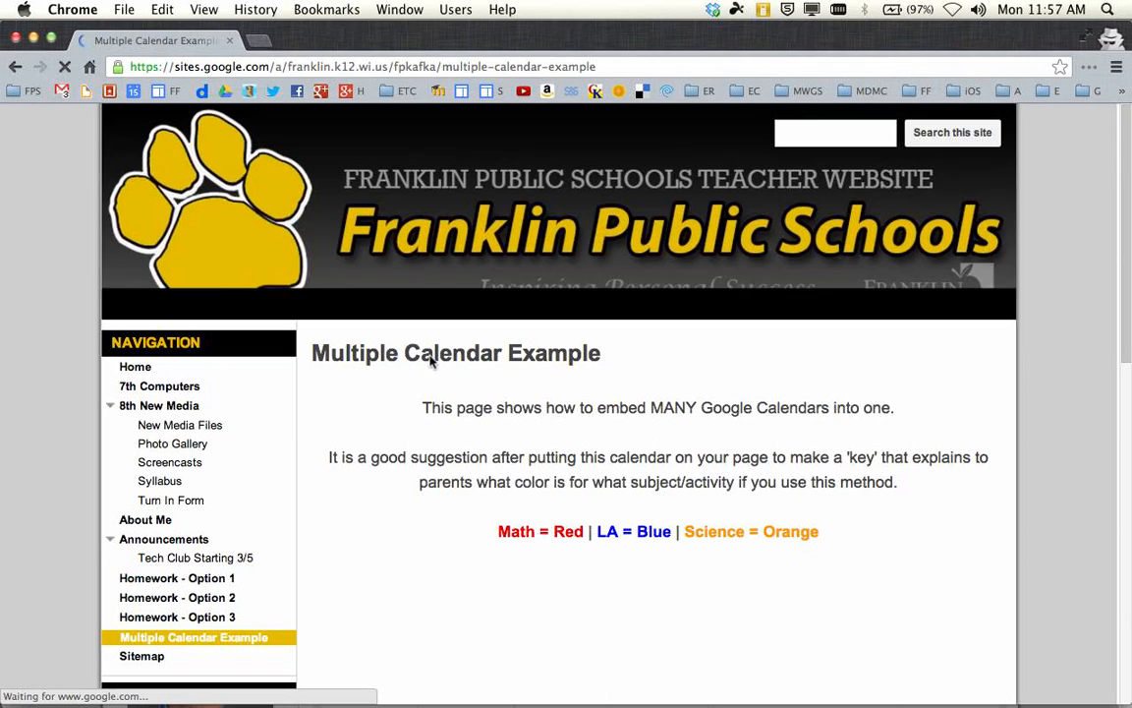
- Check on the incognito page that the colour key and the events of all embedded calendars are shown to visitors who are not signed in
scroll(875, 499, down, 10)
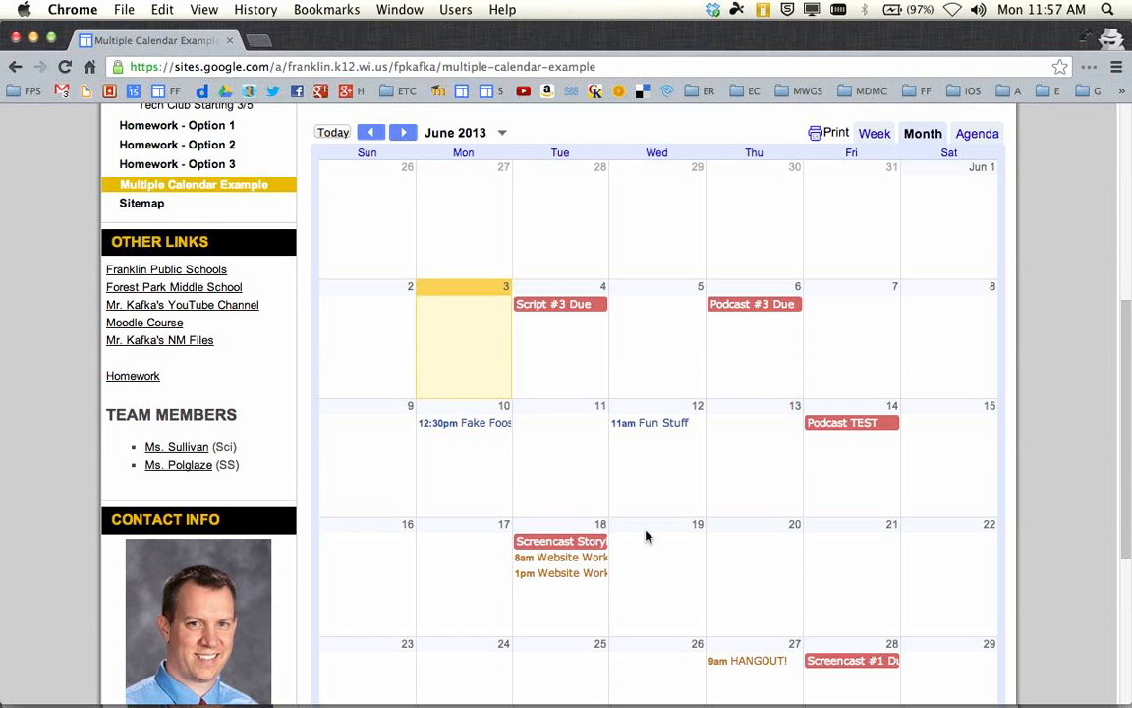
scroll(647, 535, up, 3)
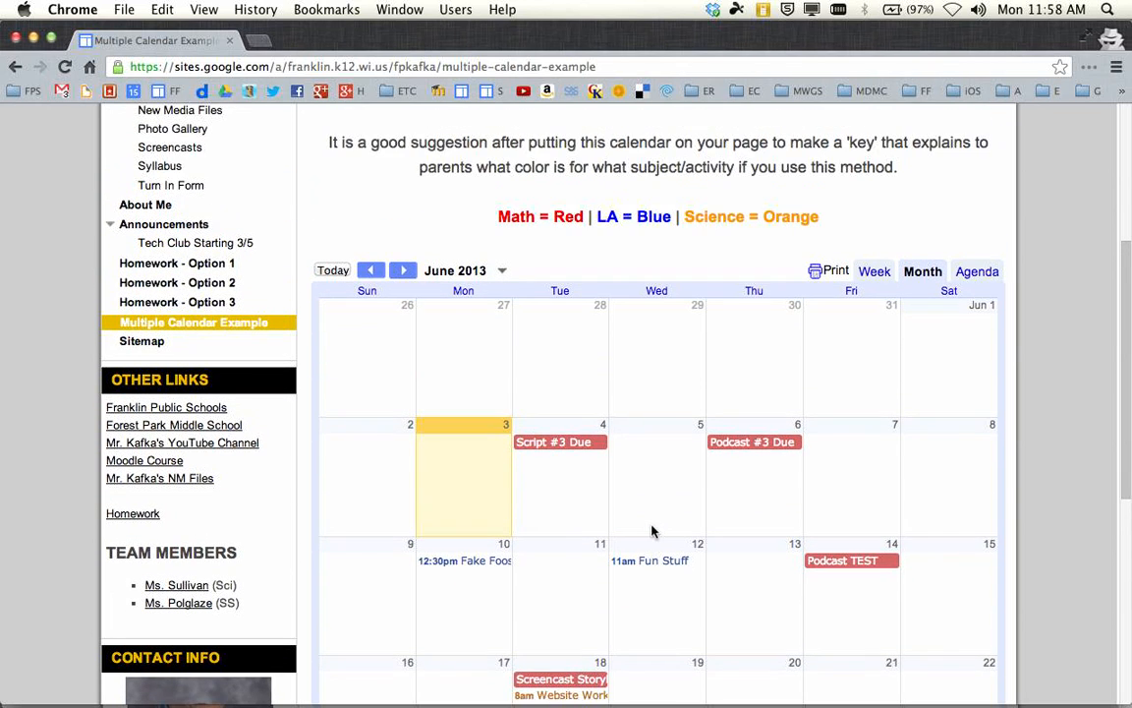
scroll(652, 532, up, 1)
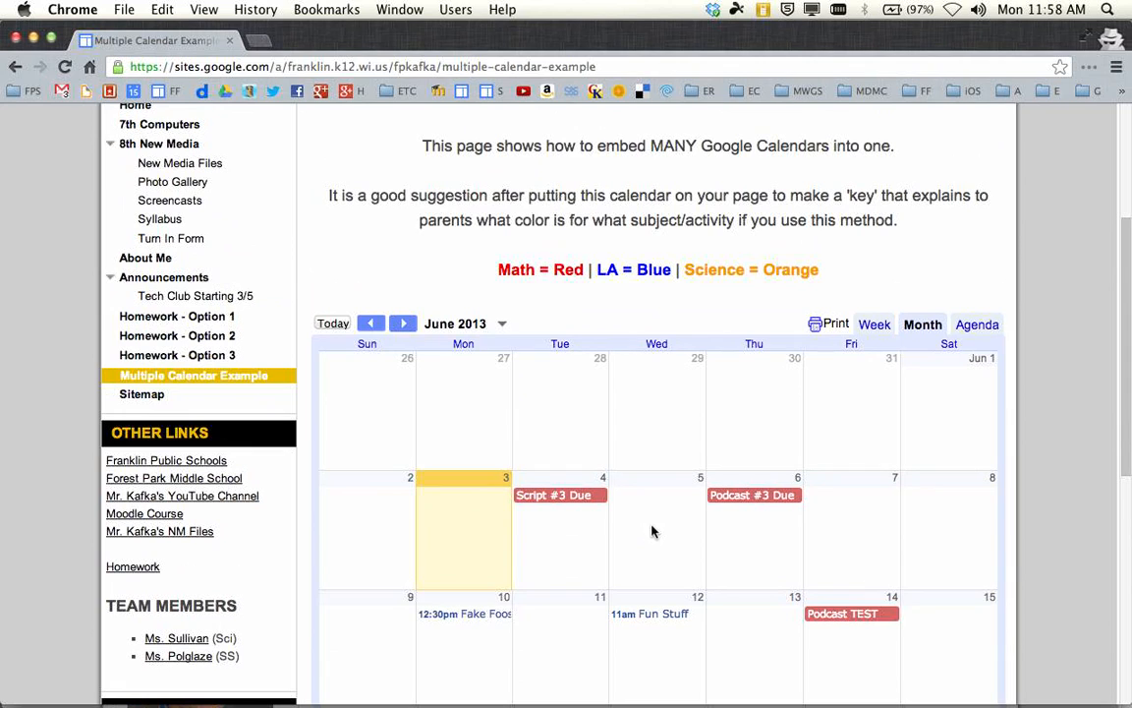
scroll(652, 531, up, 3)
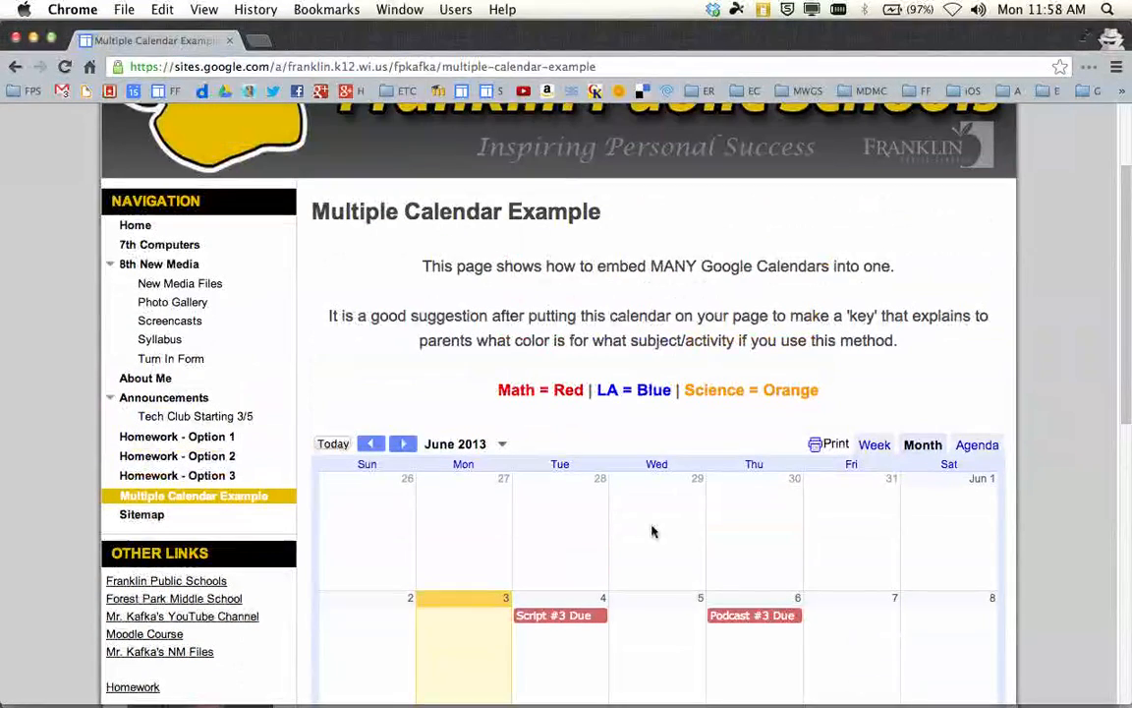
scroll(1018, 496, down, 5)
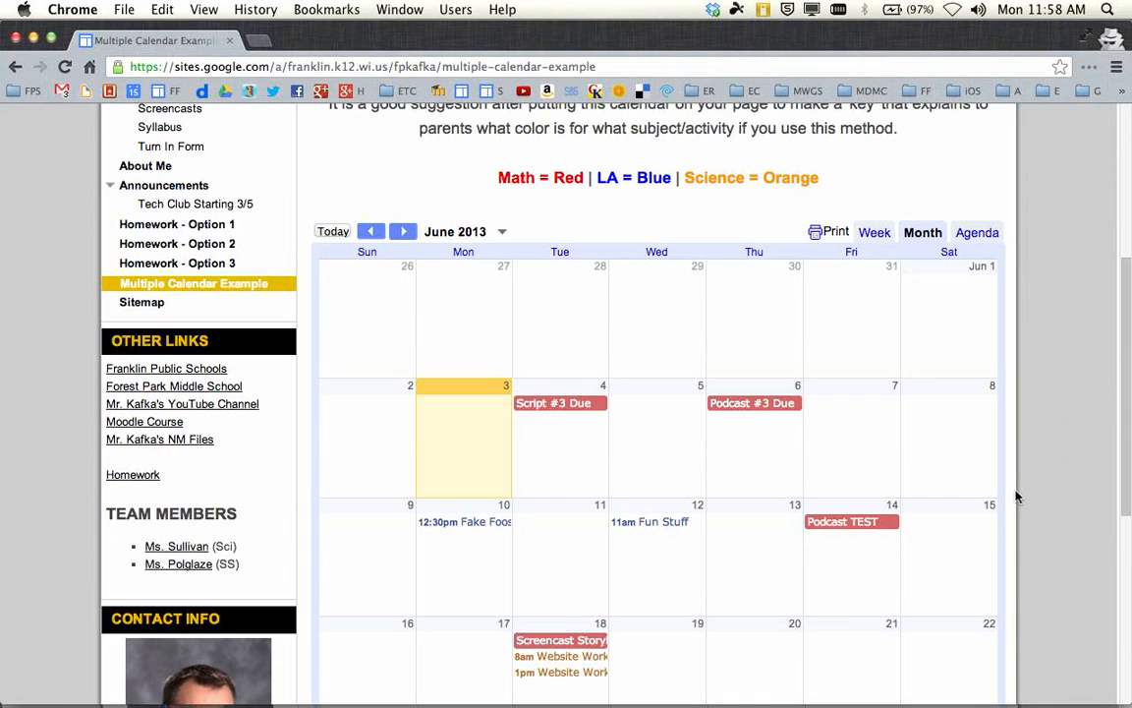
scroll(1017, 496, up, 8)
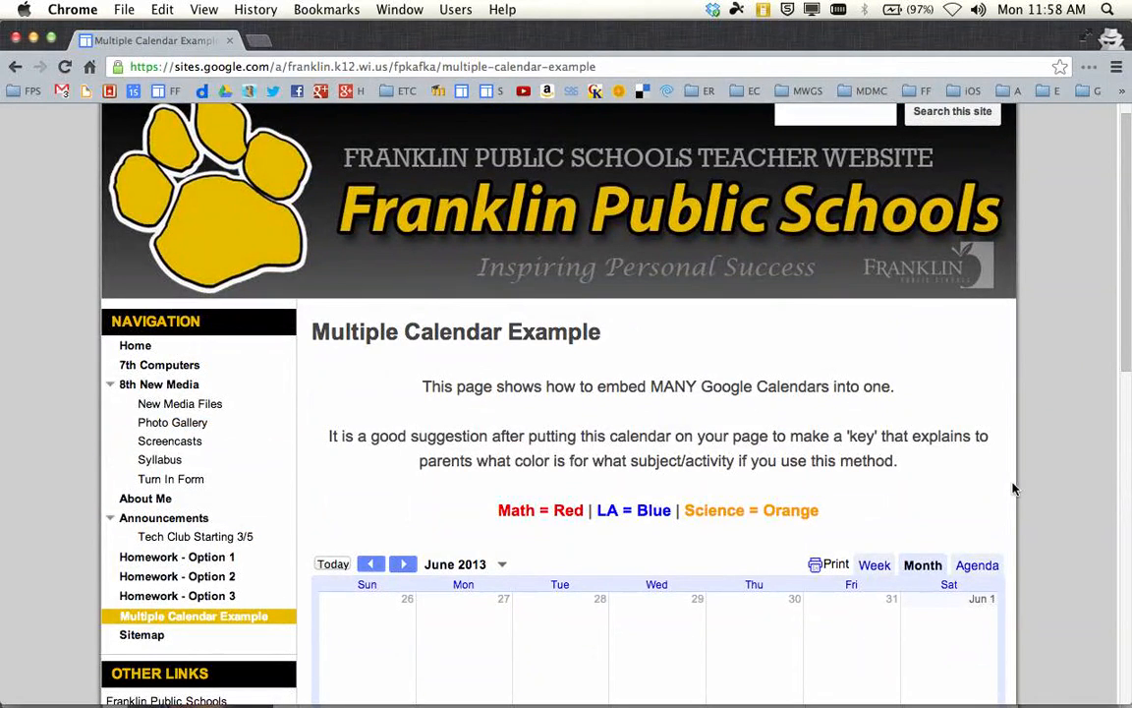